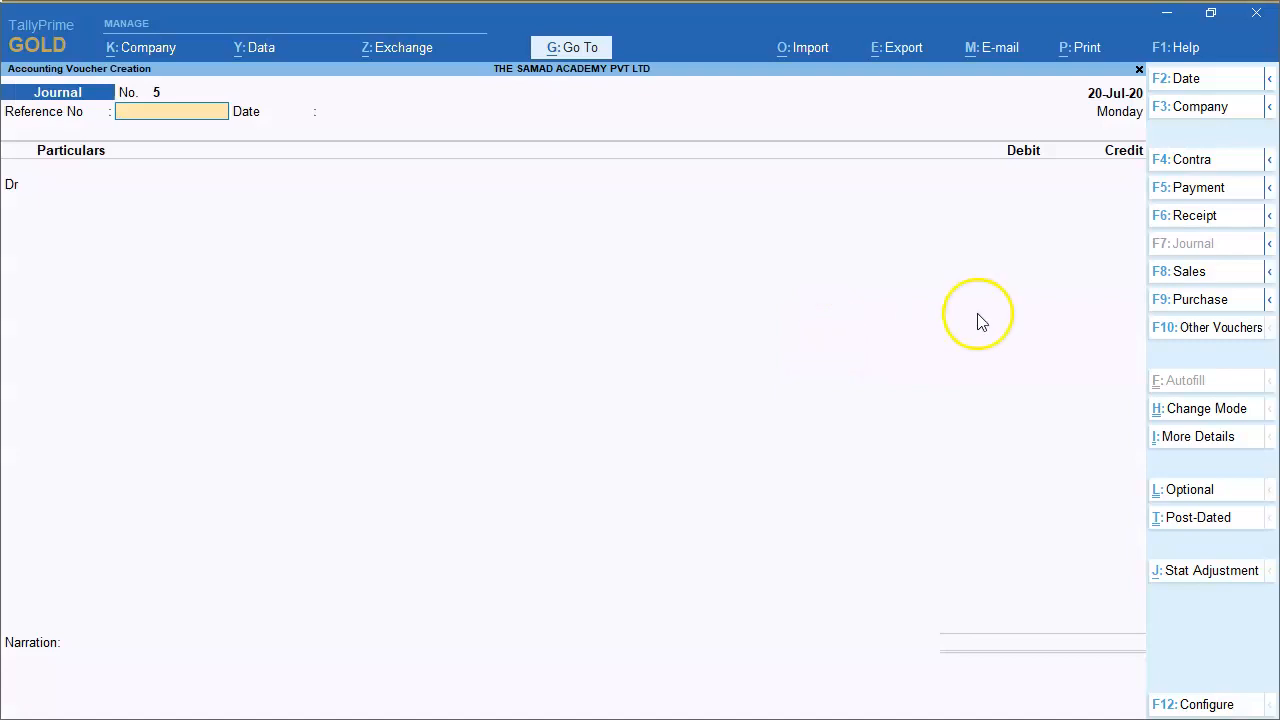
# Start a Sales voucher and change its mode to Accounting Invoice.
pyautogui.click(1187, 274)
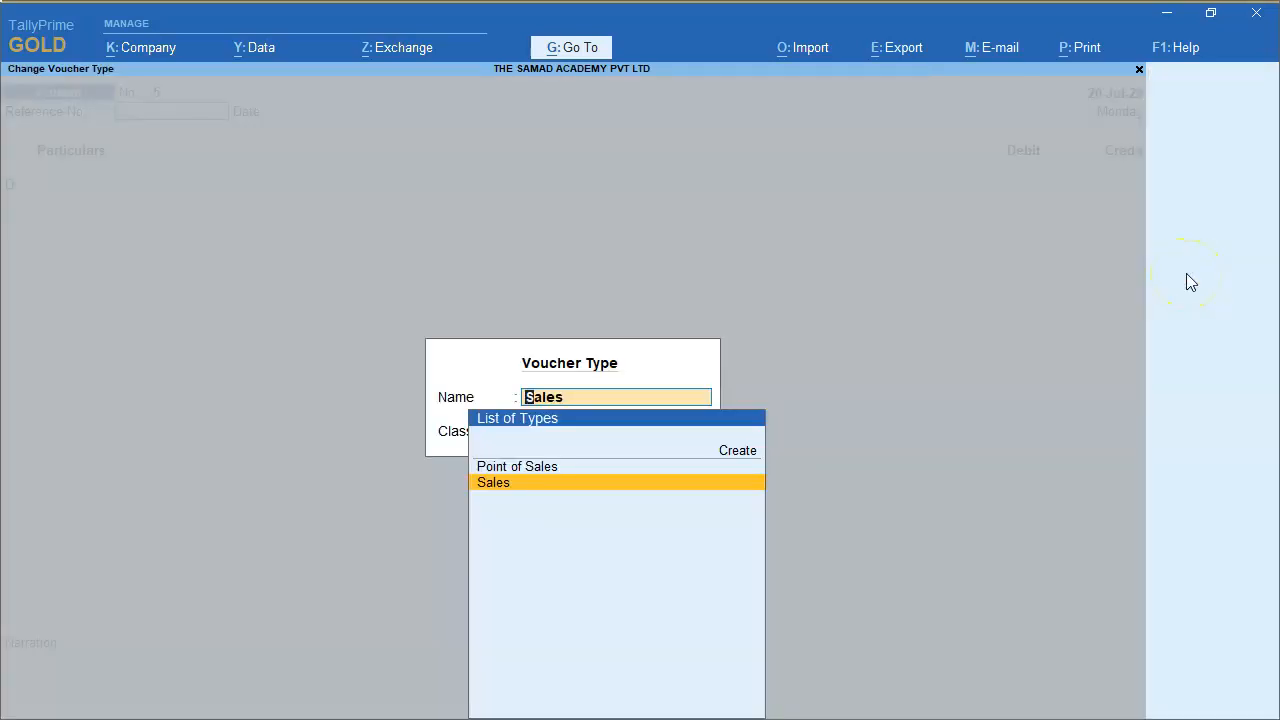
pyautogui.press('Return')
pyautogui.press('Return')
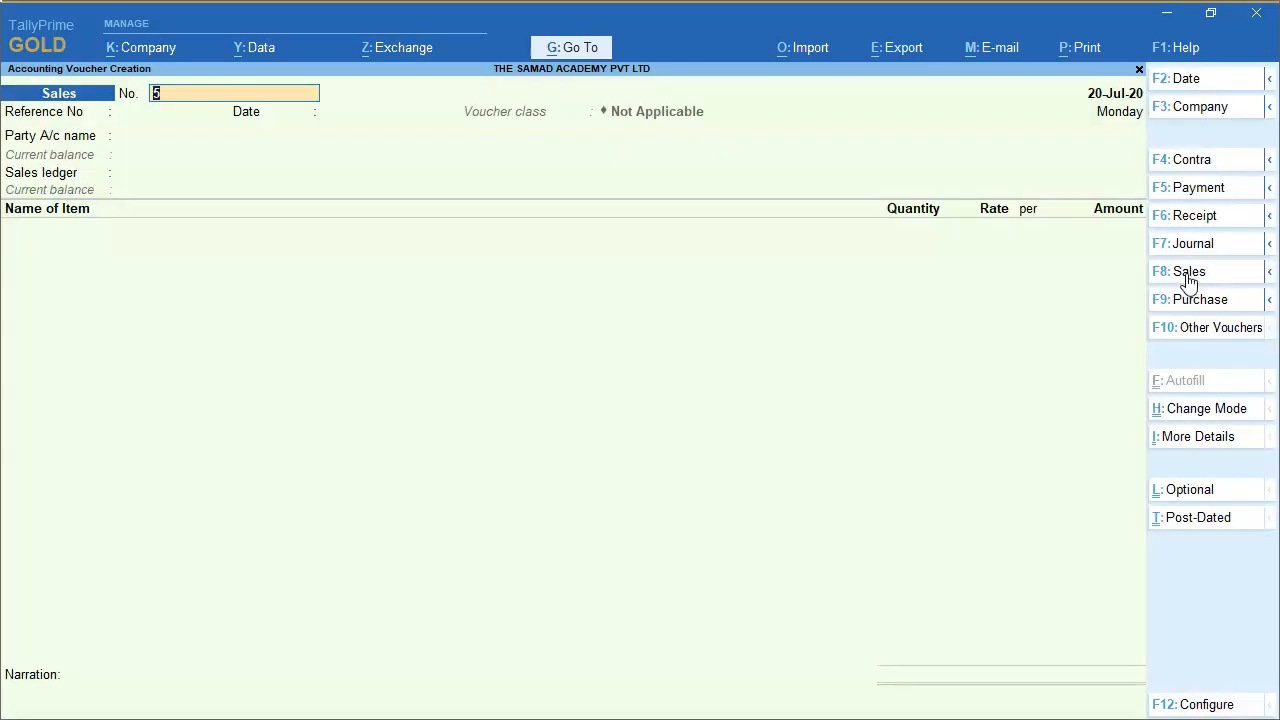
pyautogui.press('Return')
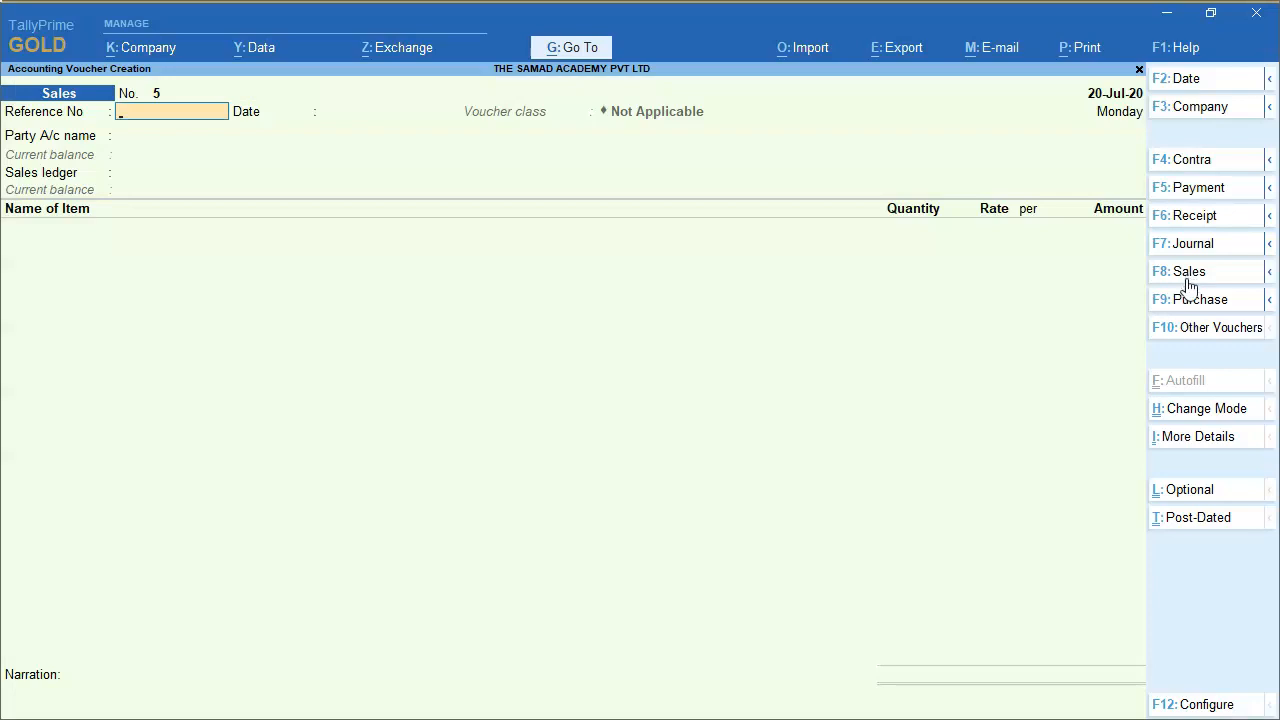
pyautogui.click(1195, 410)
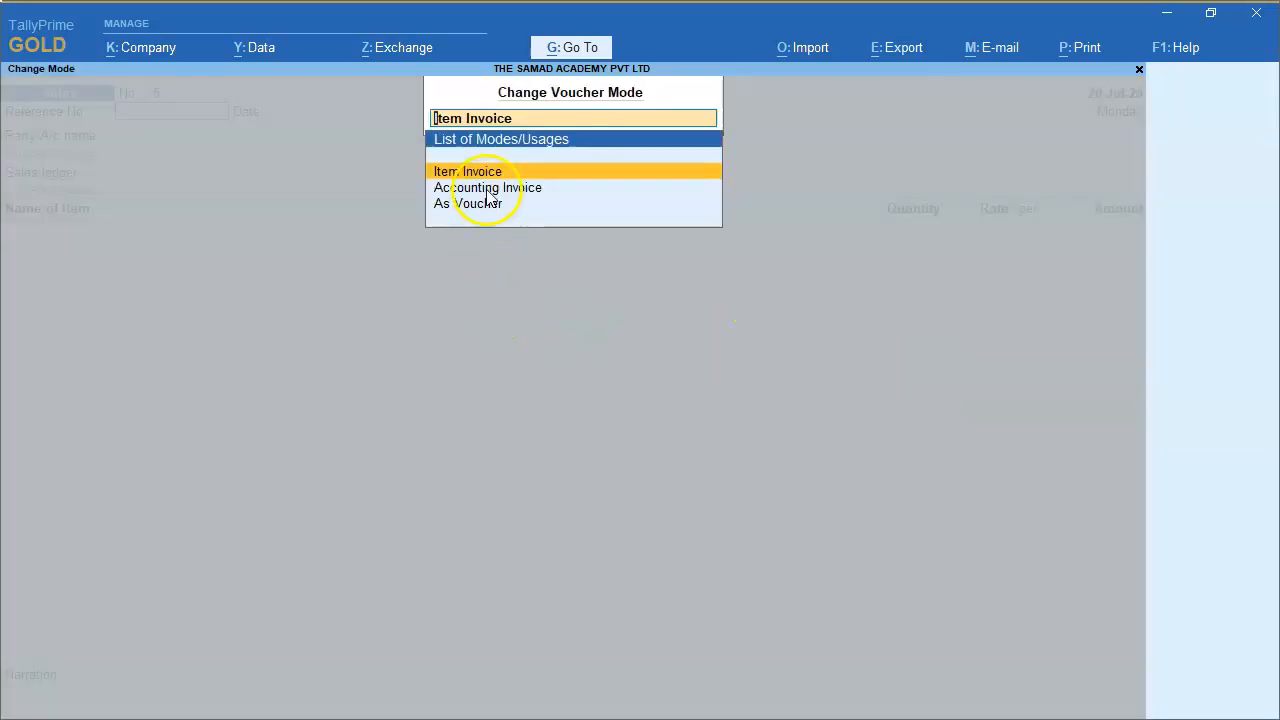
pyautogui.click(488, 194)
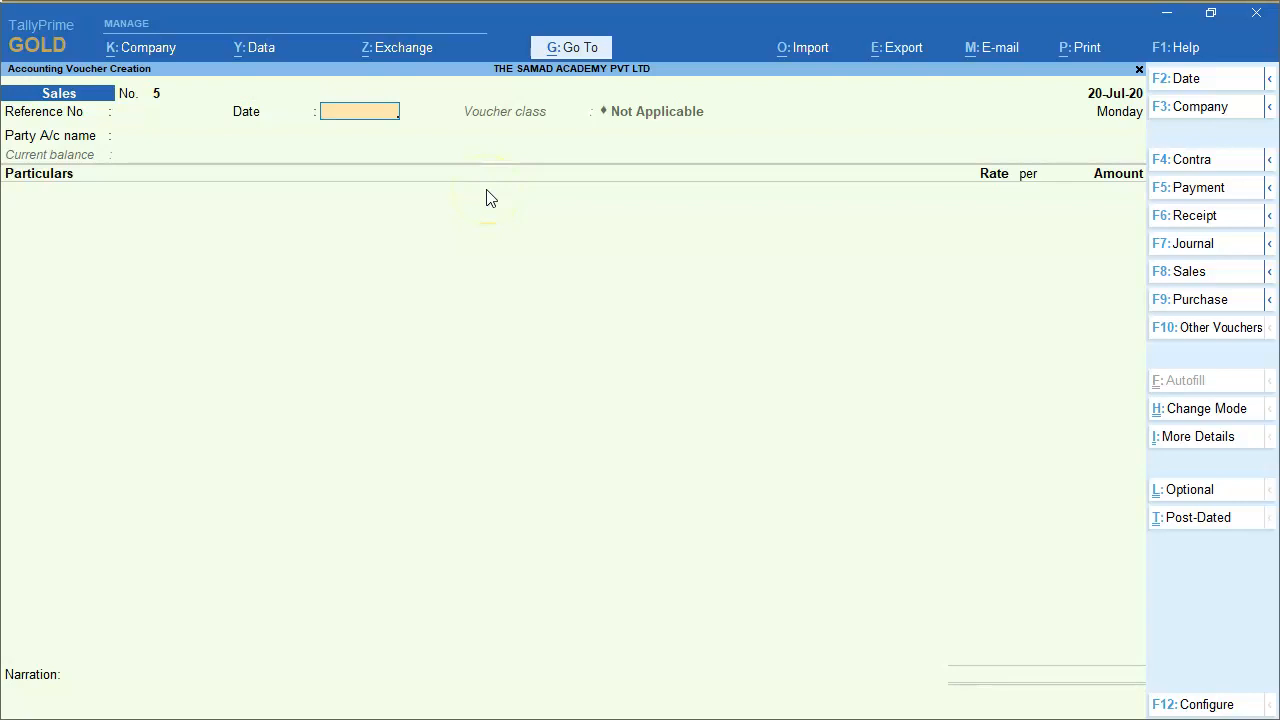
# Choose Bharat Petroleum Ltd as the party account of the sales voucher.
pyautogui.press('Return')
pyautogui.write('BH')
pyautogui.press('Return')
pyautogui.press('Escape')
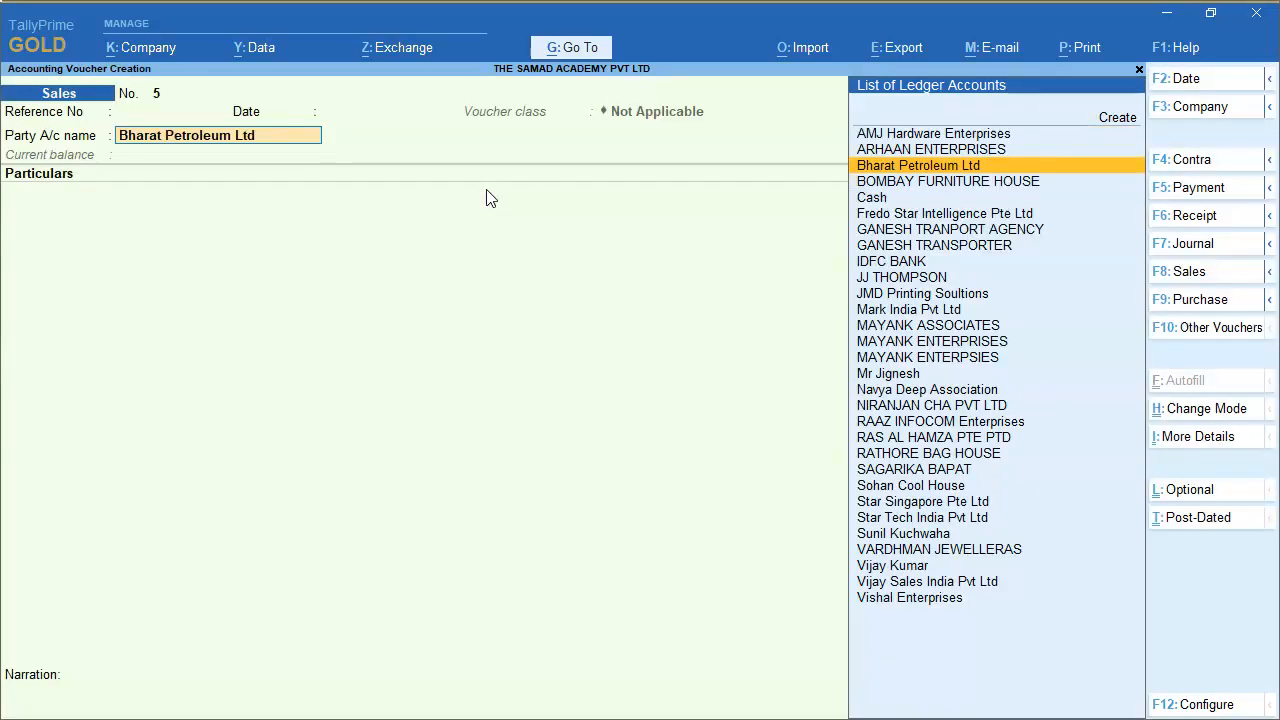
# Open the Bharat Petroleum Ltd ledger for alteration and review its group, mailing, banking and tax registration details.
pyautogui.hotkey('ctrl', 'Return')
pyautogui.press('Return')
pyautogui.press('Return')
pyautogui.press('Return')
pyautogui.press('Return')
pyautogui.press('Return')
pyautogui.press('Return')
pyautogui.press('Return')
pyautogui.press('Return')
pyautogui.press('Return')
pyautogui.press('Return')
pyautogui.press('Return')
pyautogui.press('Return')
pyautogui.press('Return')
pyautogui.press('Return')
pyautogui.press('Return')
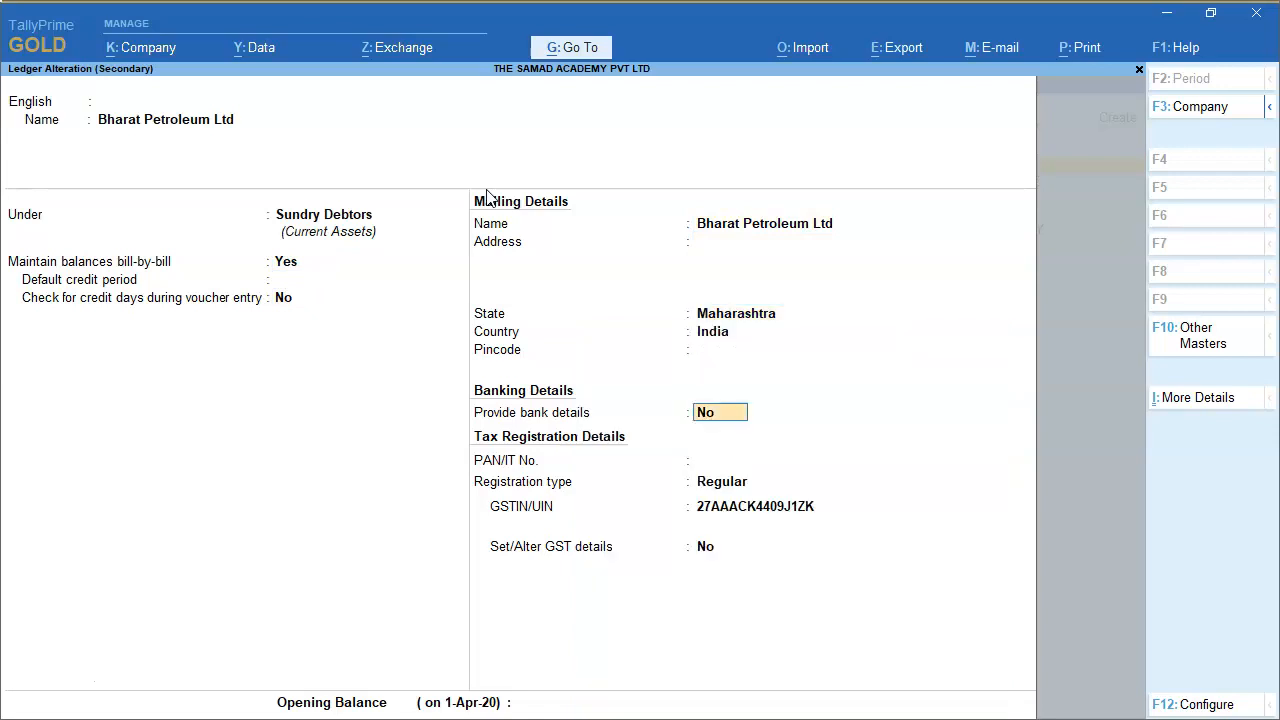
# Accept the party's ledger and confirm the Bharat Petroleum Ltd party details for the voucher.
pyautogui.press('Return')
pyautogui.press('Return')
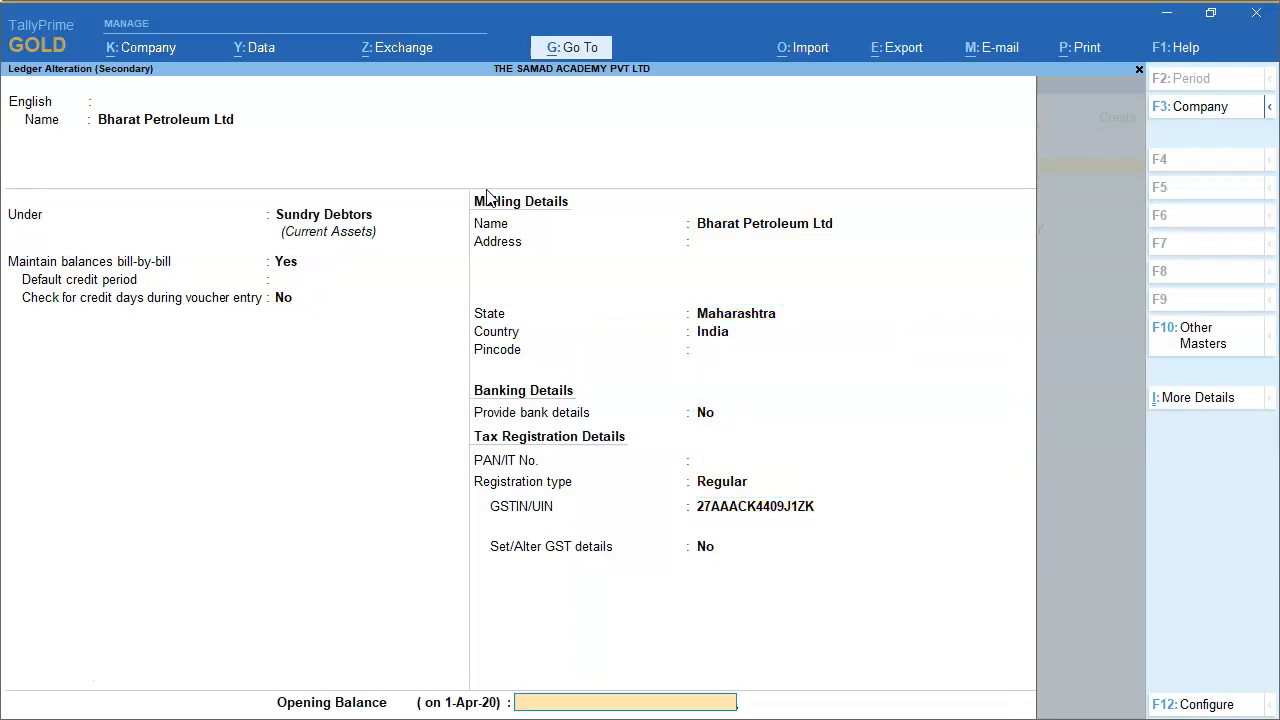
pyautogui.press('Return')
pyautogui.press('Return')
pyautogui.press('Return')
pyautogui.press('Return')
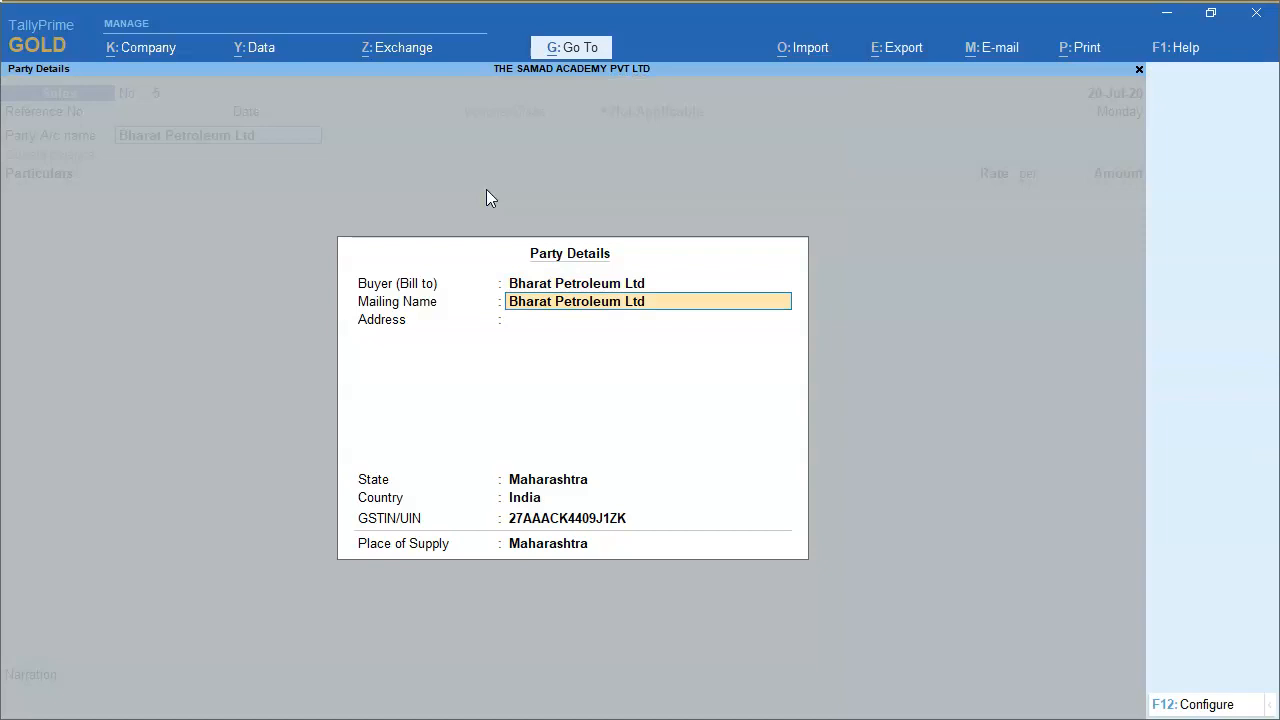
pyautogui.hotkey('ctrl', 'a')
# Create a ledger named PROFESIONAL SERVICE for the first invoice line and place it under Direct Incomes.
pyautogui.write('PR')
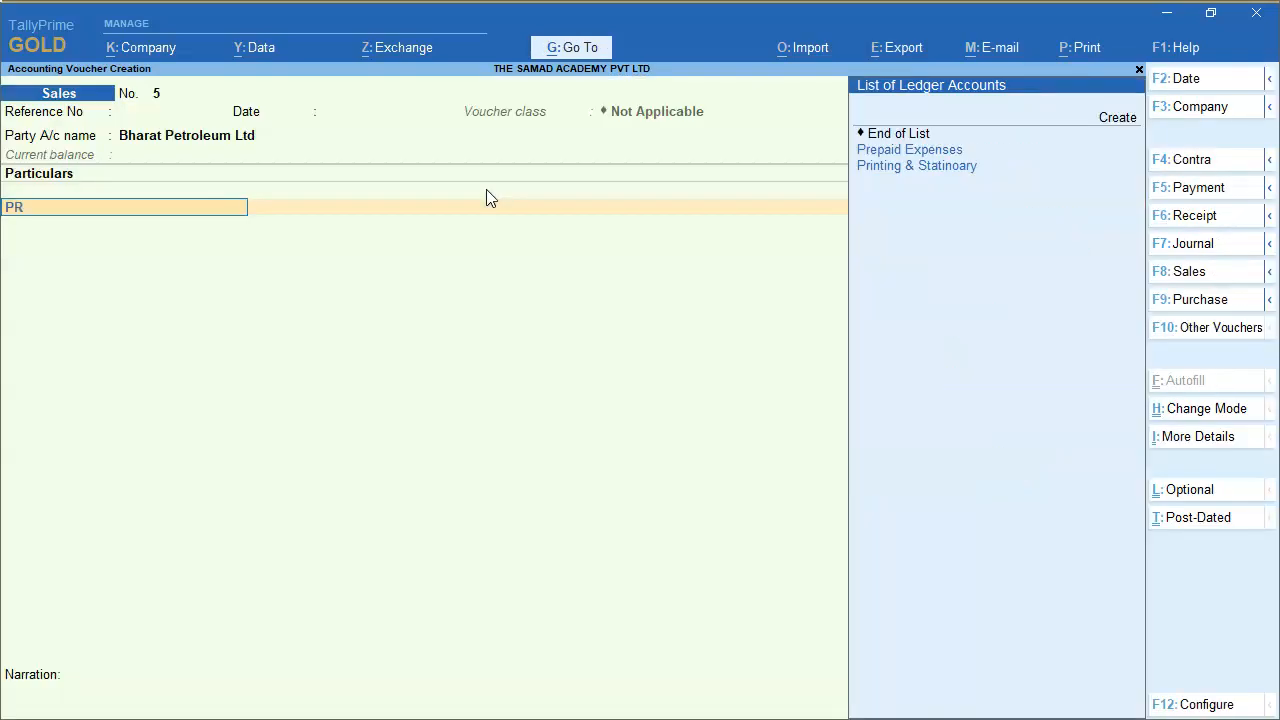
pyautogui.write('O')
pyautogui.hotkey('alt', 'c')
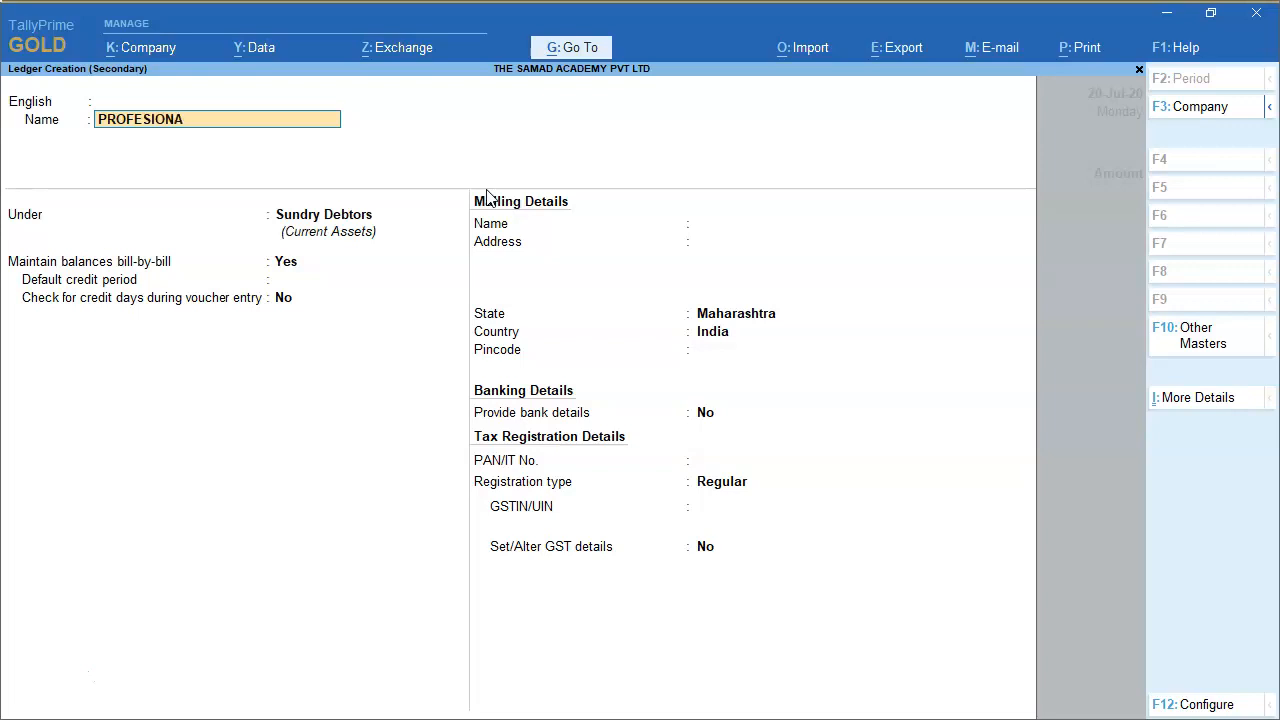
pyautogui.write('FESIONAL SERVICE')
pyautogui.press('Return')
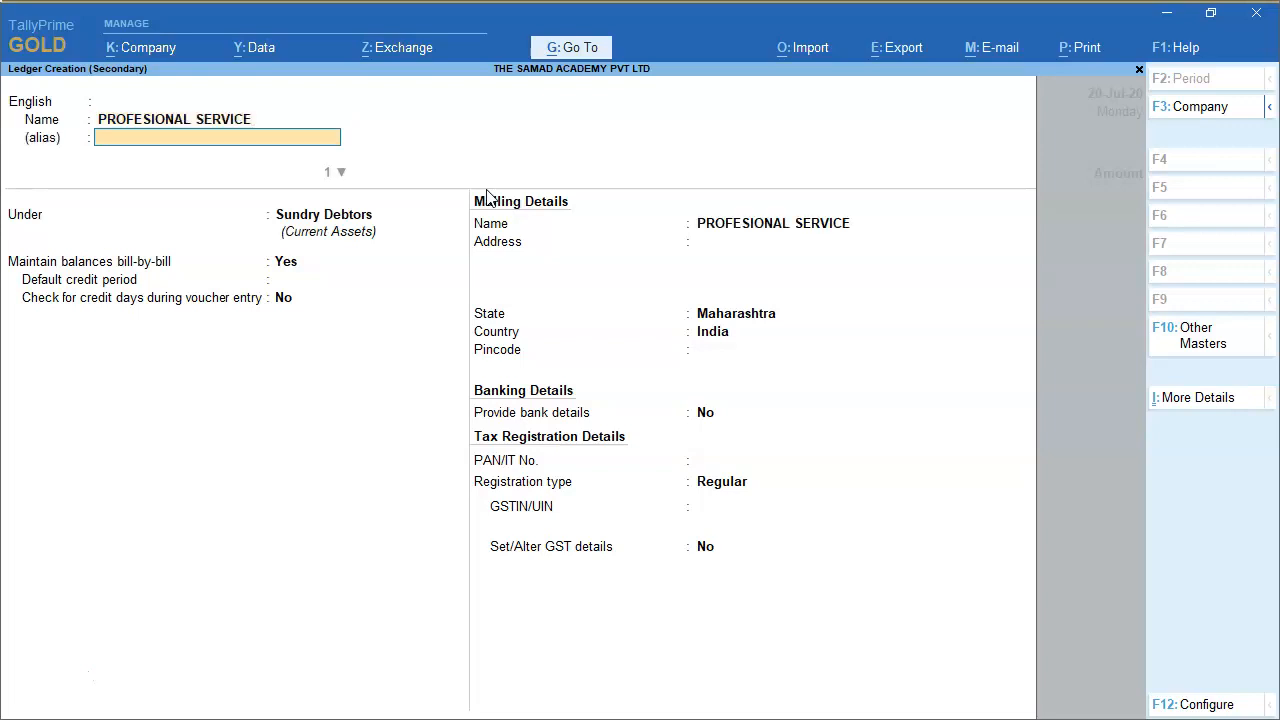
pyautogui.press('Return')
pyautogui.write('DIR')
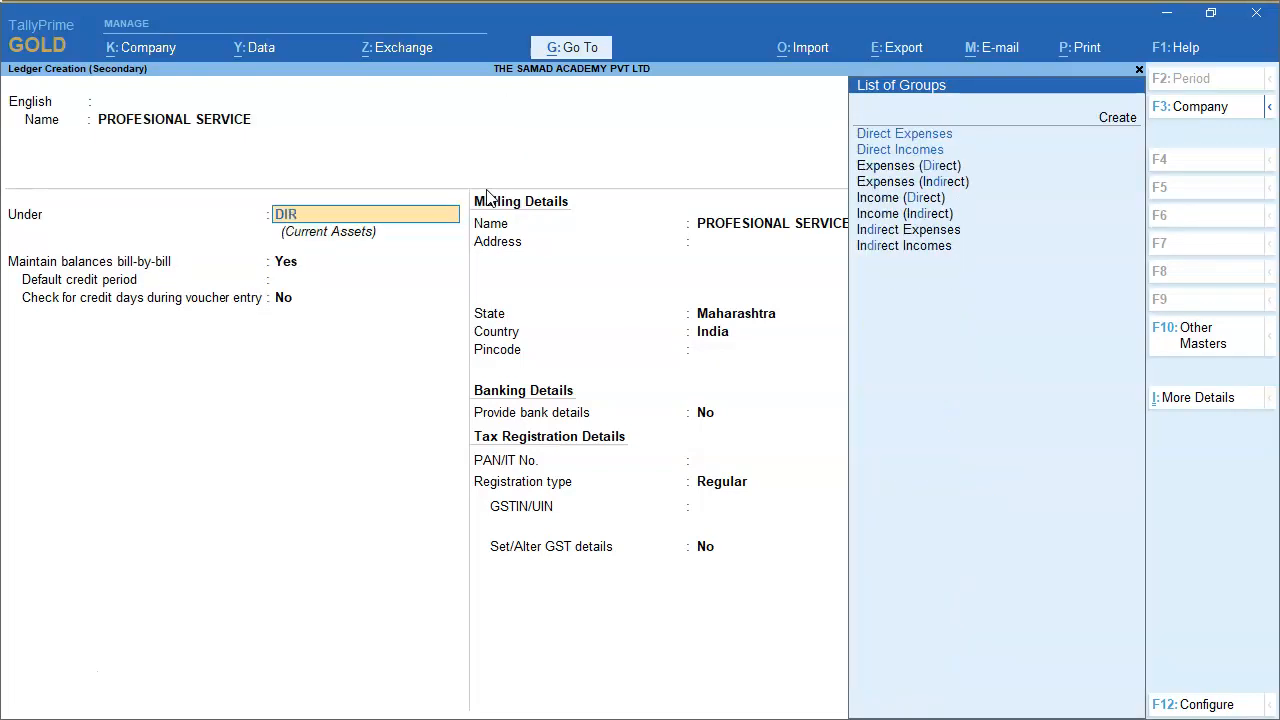
pyautogui.press('Down')
pyautogui.press('Return')
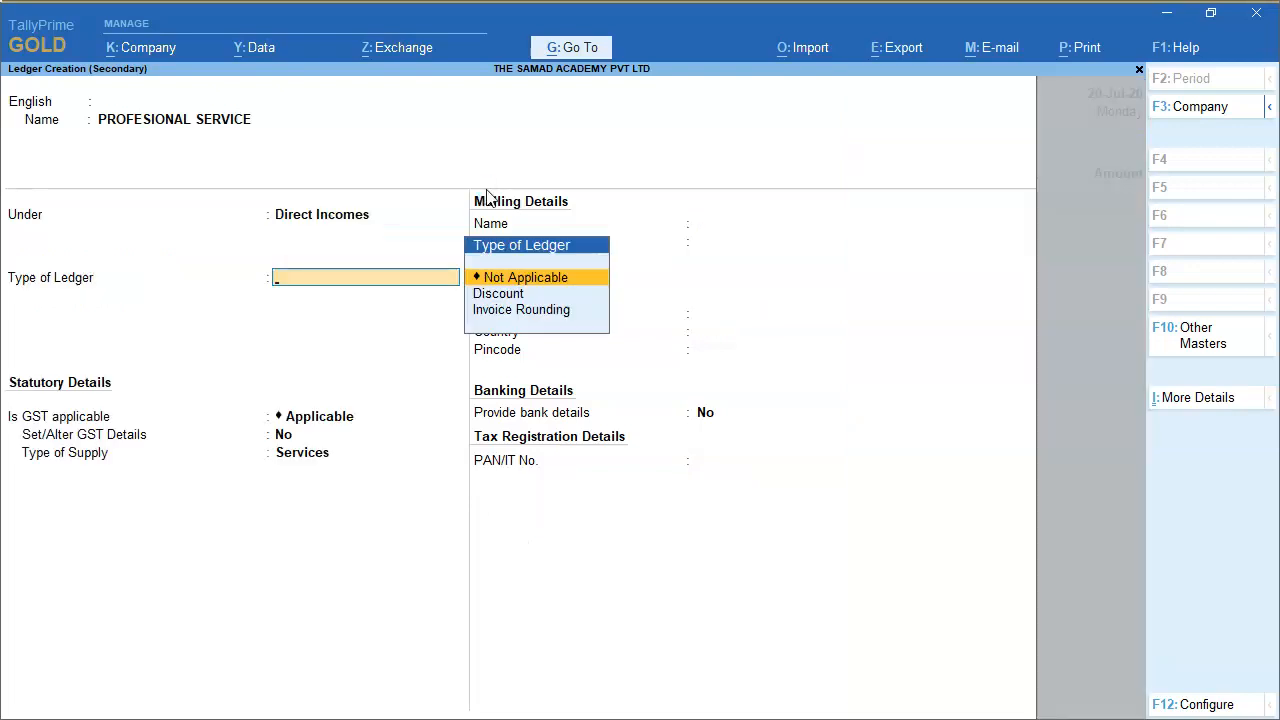
# Keep the ledger type Not Applicable, enable its GST details and enter HSN/SAC code 998877.
pyautogui.press('Return')
pyautogui.press('Return')
pyautogui.press('y')
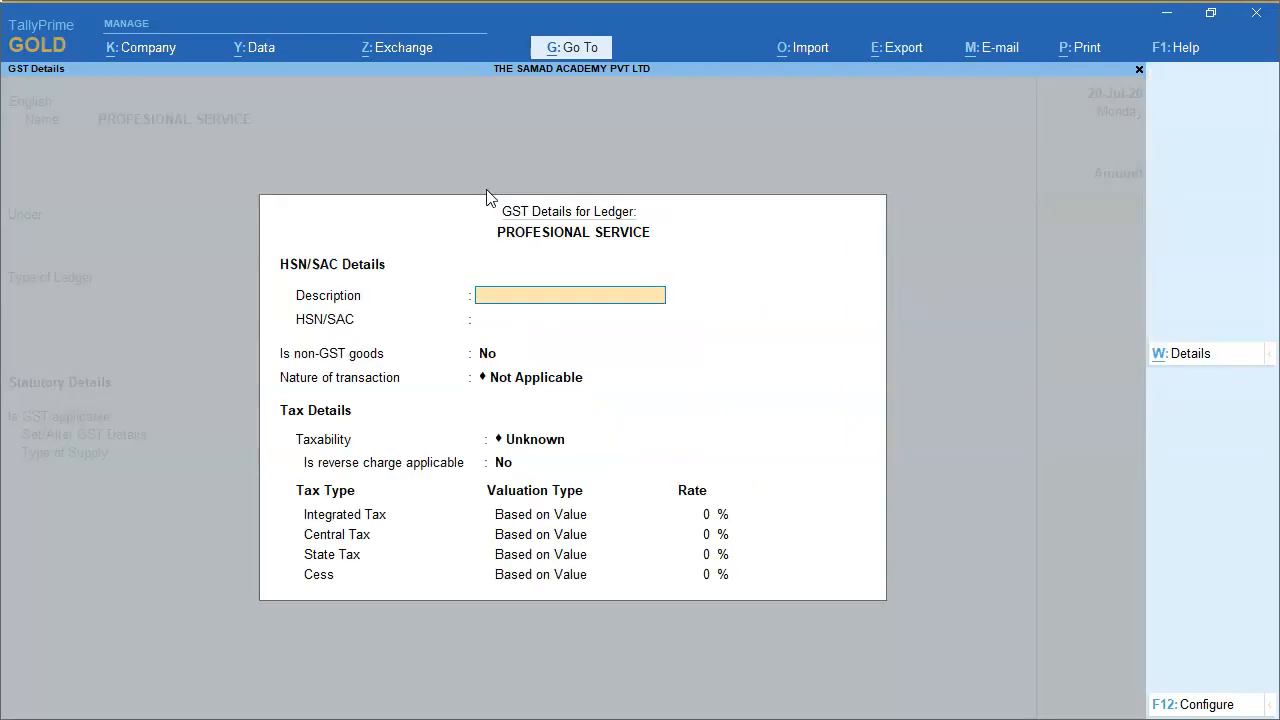
pyautogui.press('Return')
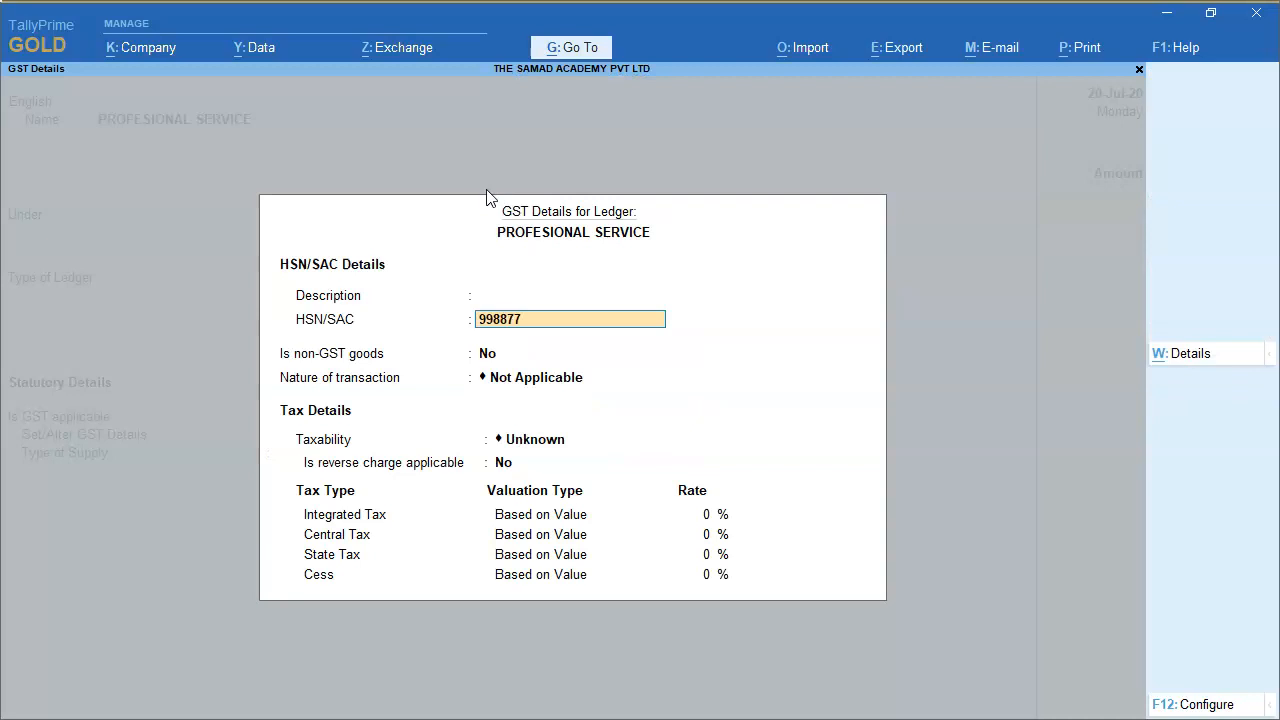
pyautogui.write('998877')
pyautogui.press('Return')
pyautogui.press('Return')
# Set the ledger's taxability to Taxable with an Integrated Tax rate of 18% and save the ledger.
pyautogui.press('Return')
pyautogui.press('Down')
pyautogui.press('Down')
pyautogui.press('Down')
pyautogui.press('Return')
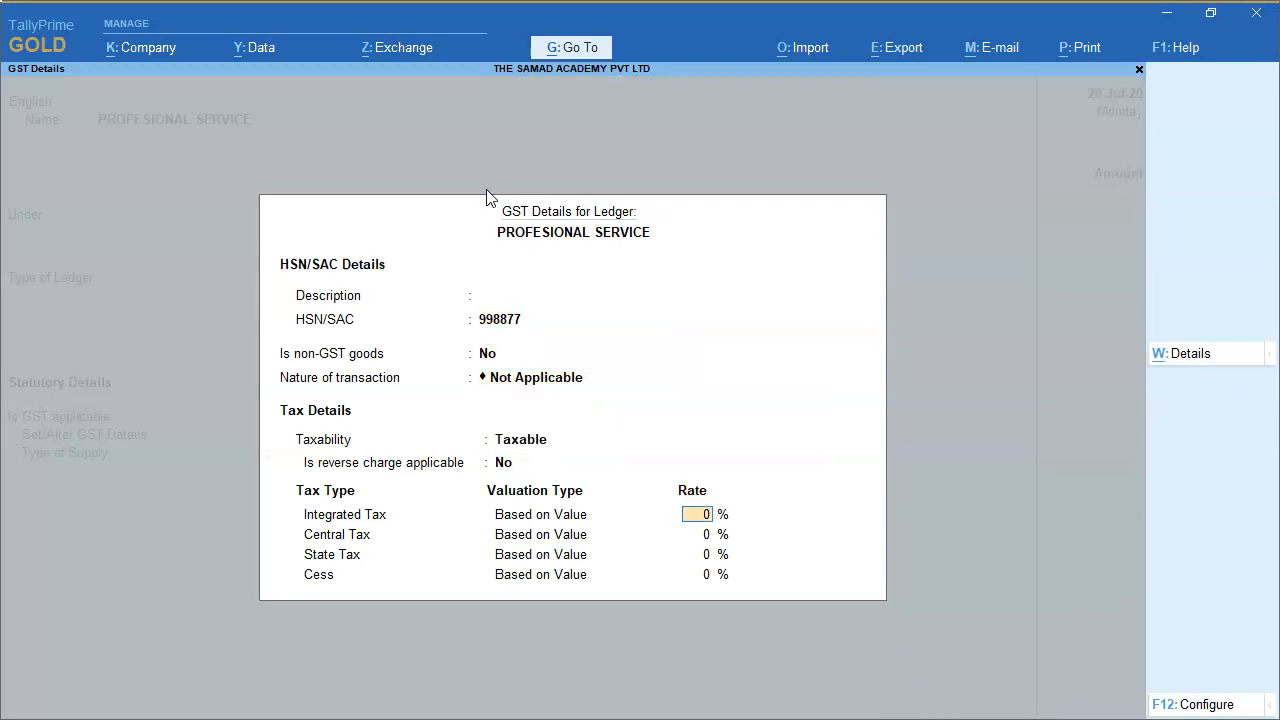
pyautogui.write('18')
pyautogui.press('Return')
pyautogui.press('Return')
pyautogui.press('Return')
pyautogui.press('Return')
# Enter an amount of 3,00,000 for PROFESIONAL SERVICE and add the Output CGST ledger as the next line.
pyautogui.press('Return')
pyautogui.press('Return')
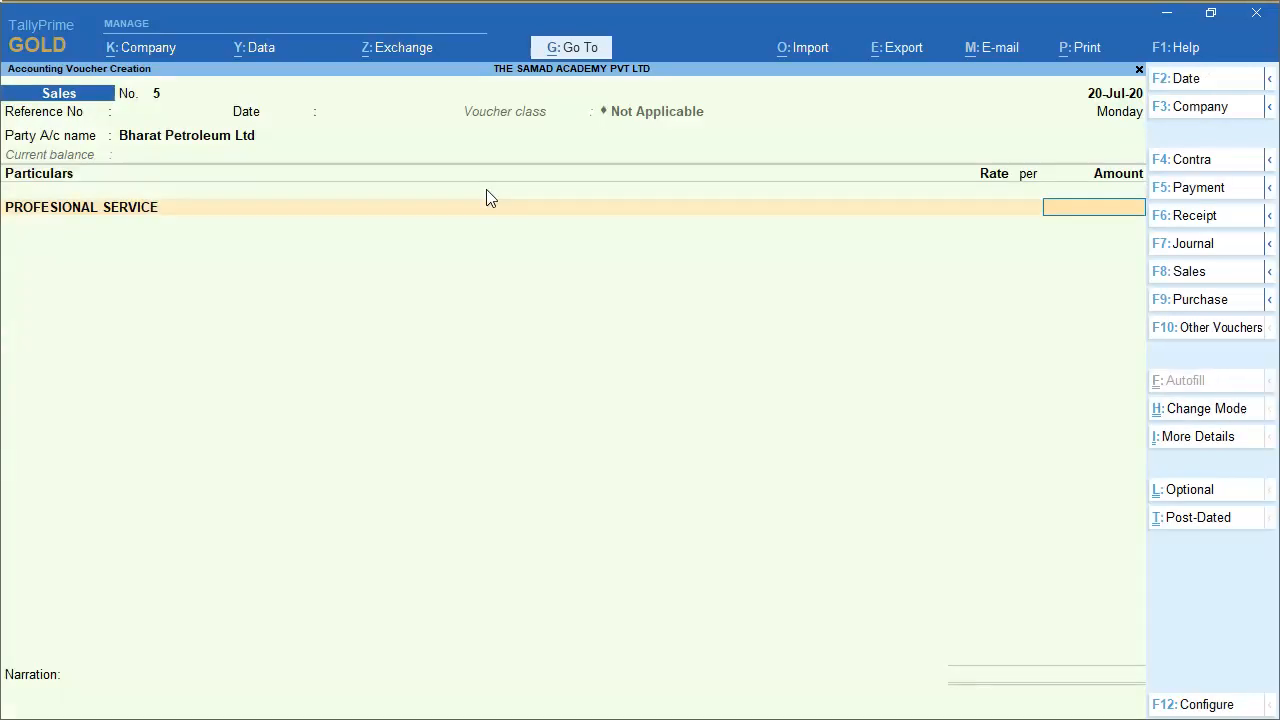
pyautogui.press('Return')
pyautogui.press('Return')
pyautogui.press('Return')
pyautogui.press('Return')
pyautogui.press('Return')
pyautogui.press('Return')
pyautogui.press('Return')
pyautogui.write('OUT')
# Accept the CGST amount and add the Output SGST ledger with its calculated tax amount.
pyautogui.press('Return')
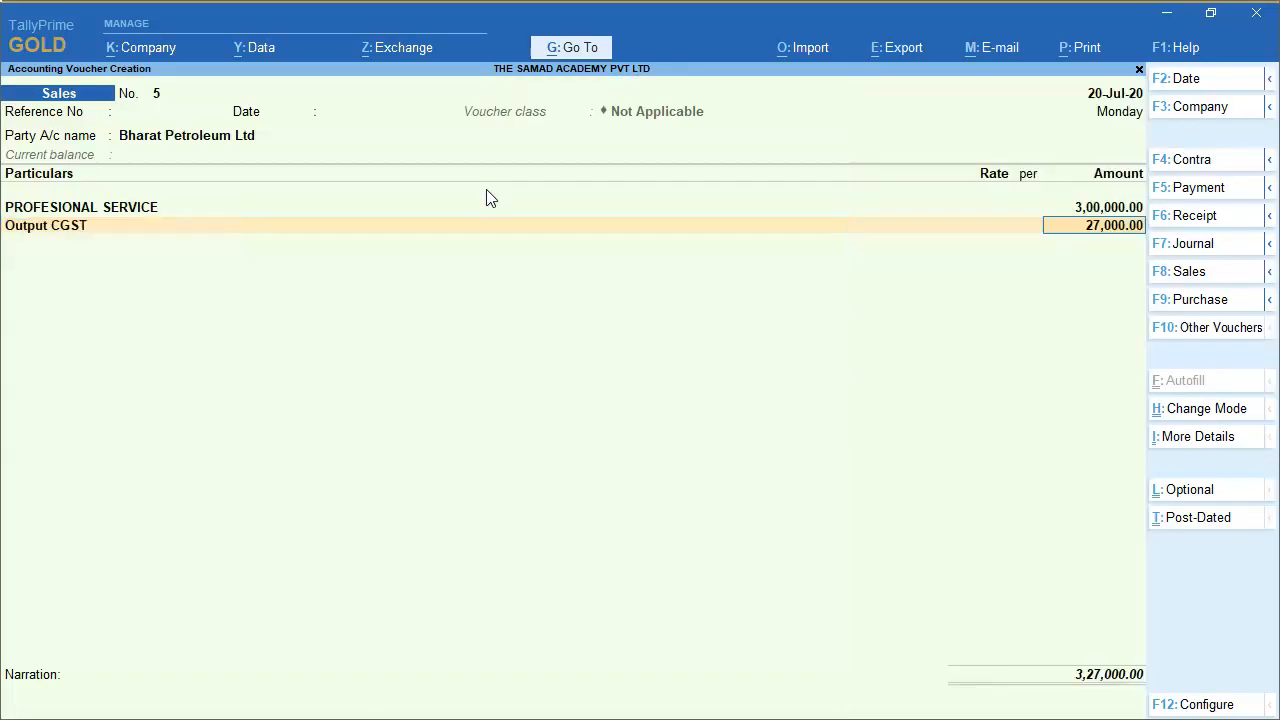
pyautogui.press('Return')
pyautogui.write('OUT')
pyautogui.press('Down')
pyautogui.press('Down')
pyautogui.press('Down')
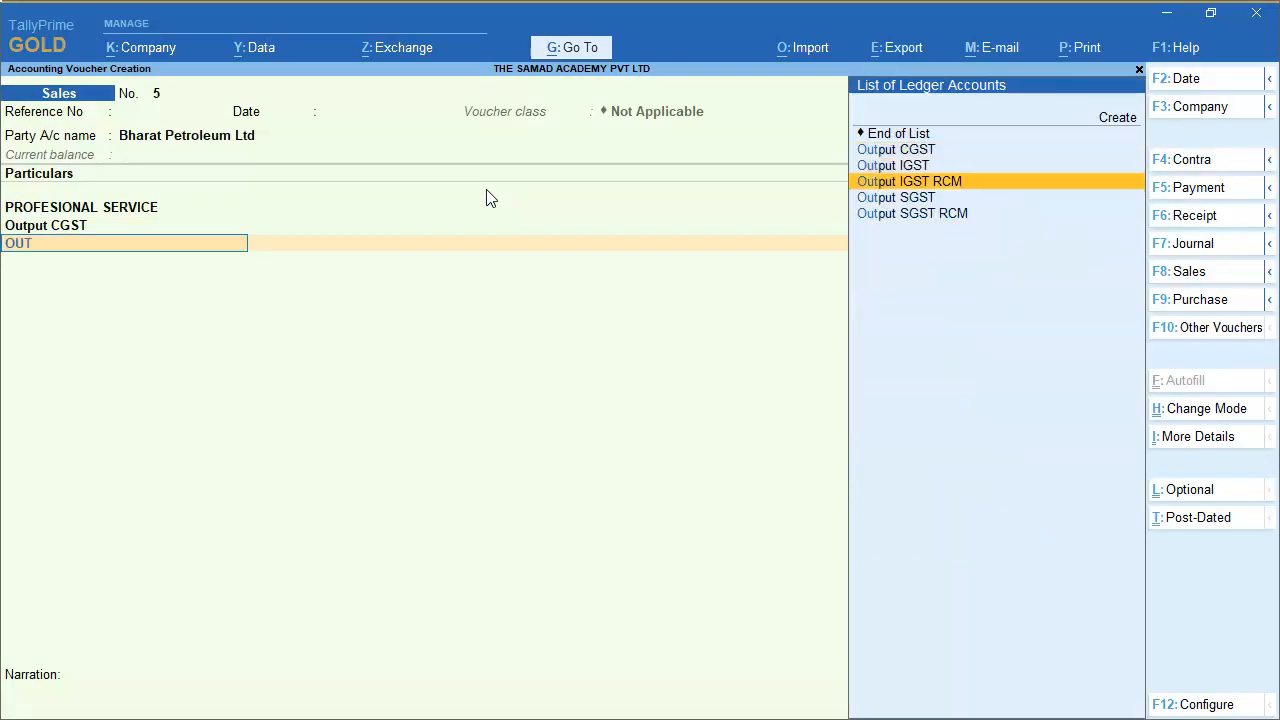
pyautogui.press('Down')
pyautogui.press('Return')
# End the ledger lines, record the bill-wise details as New Ref and enter the narration "Being Invoie raise".
pyautogui.press('Return')
pyautogui.press('Return')
pyautogui.press('Return')
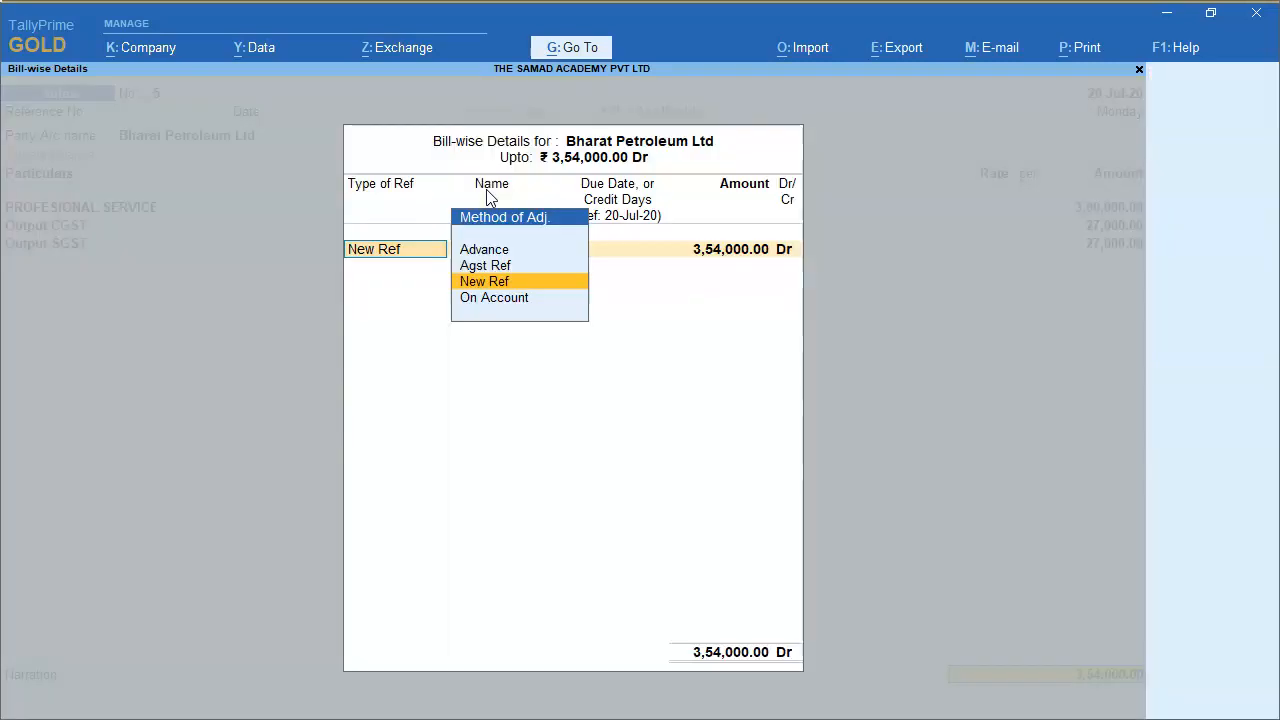
pyautogui.press('Return')
pyautogui.press('Return')
pyautogui.press('Return')
pyautogui.press('Return')
pyautogui.press('Return')
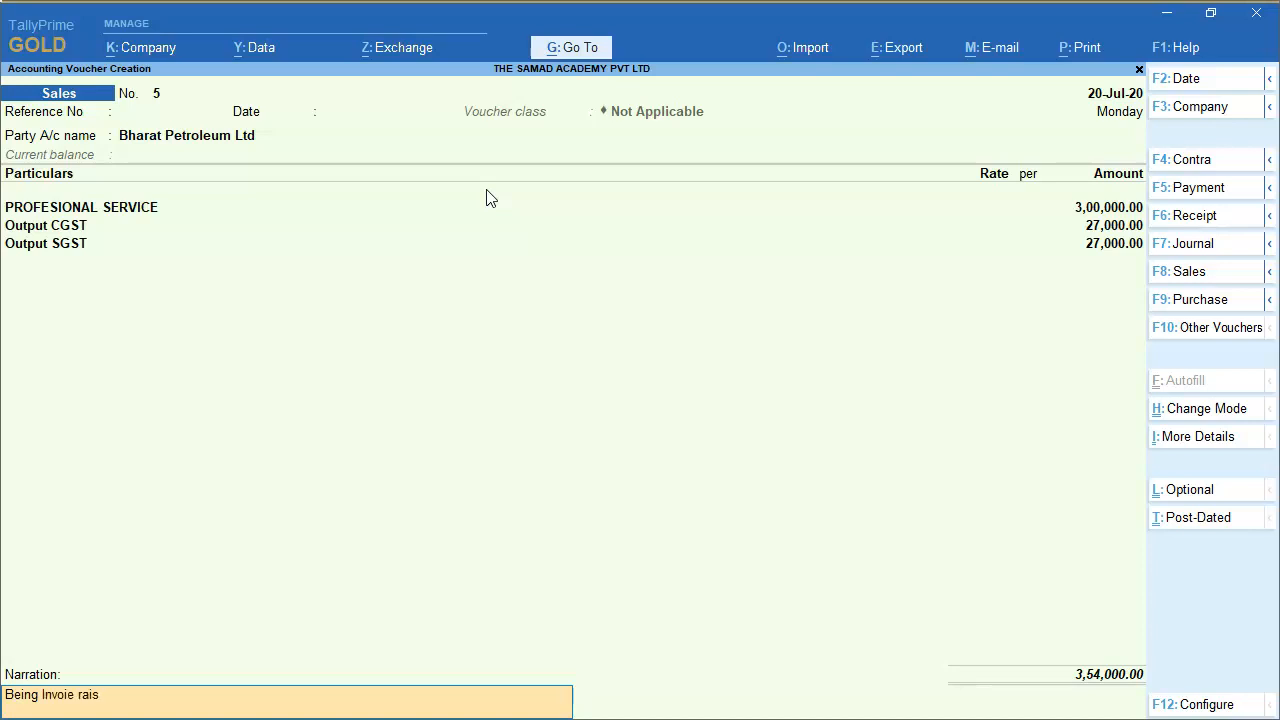
pyautogui.press('Return')
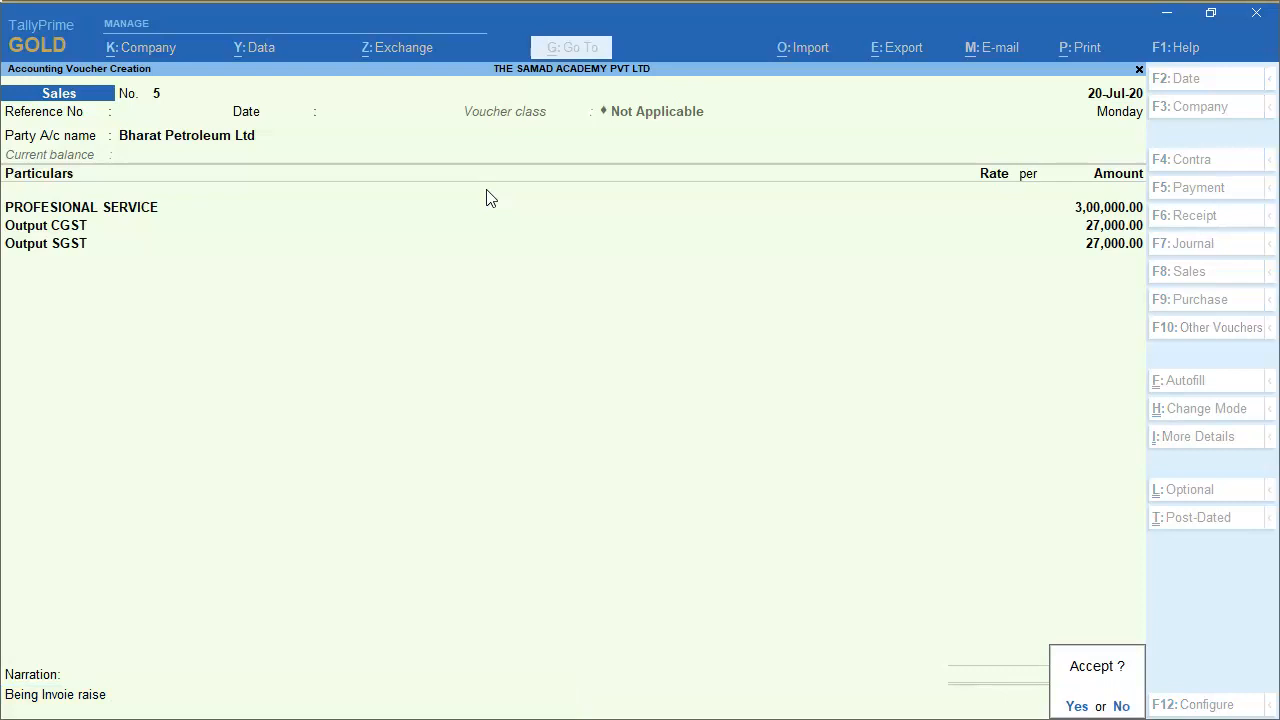
pyautogui.press('Escape')
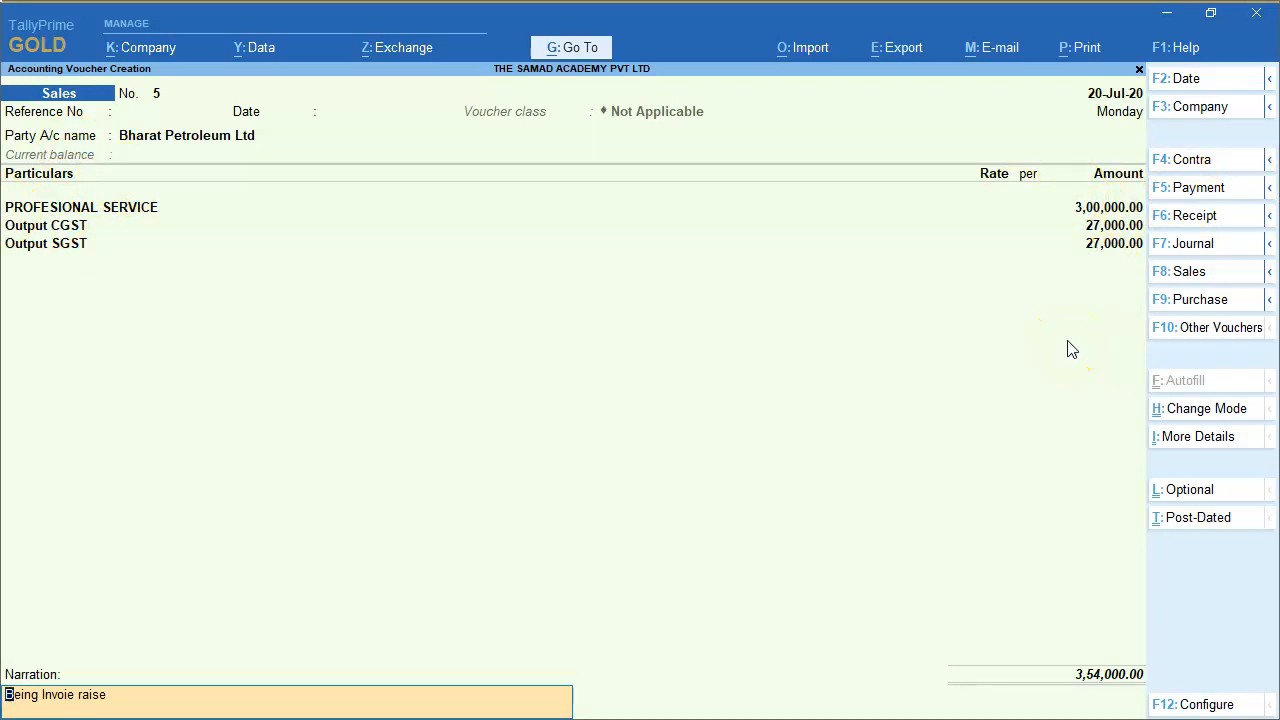
pyautogui.press('Return')
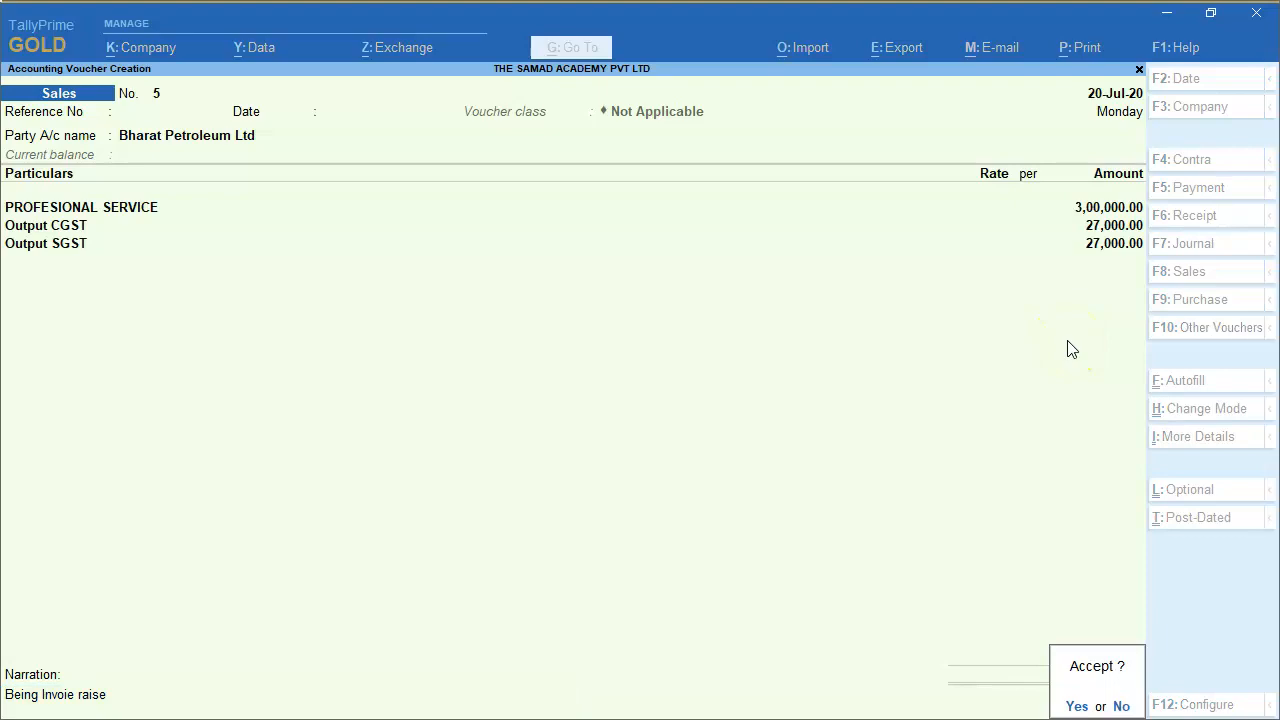
# Switch to the PowerPoint slide to check the invoice date, and return to TallyPrime.
pyautogui.hotkey('alt', 'Tab')
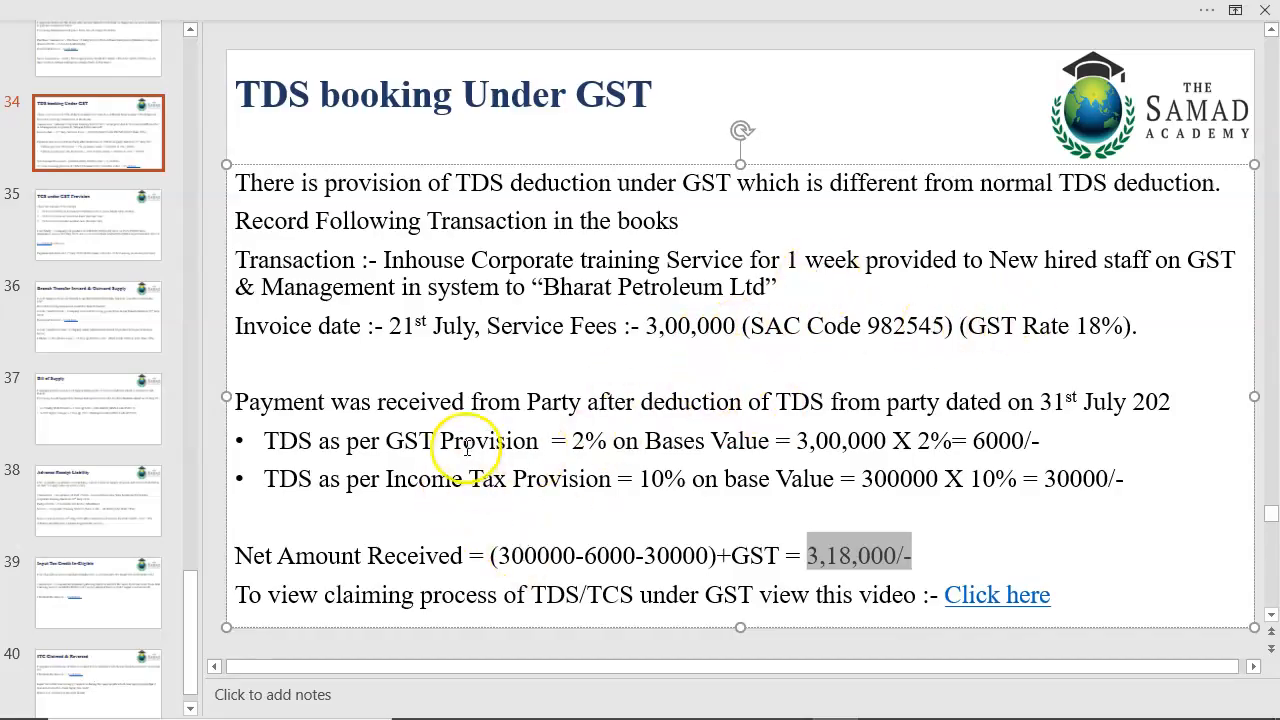
pyautogui.moveTo(389, 327); pyautogui.dragTo(414, 327)
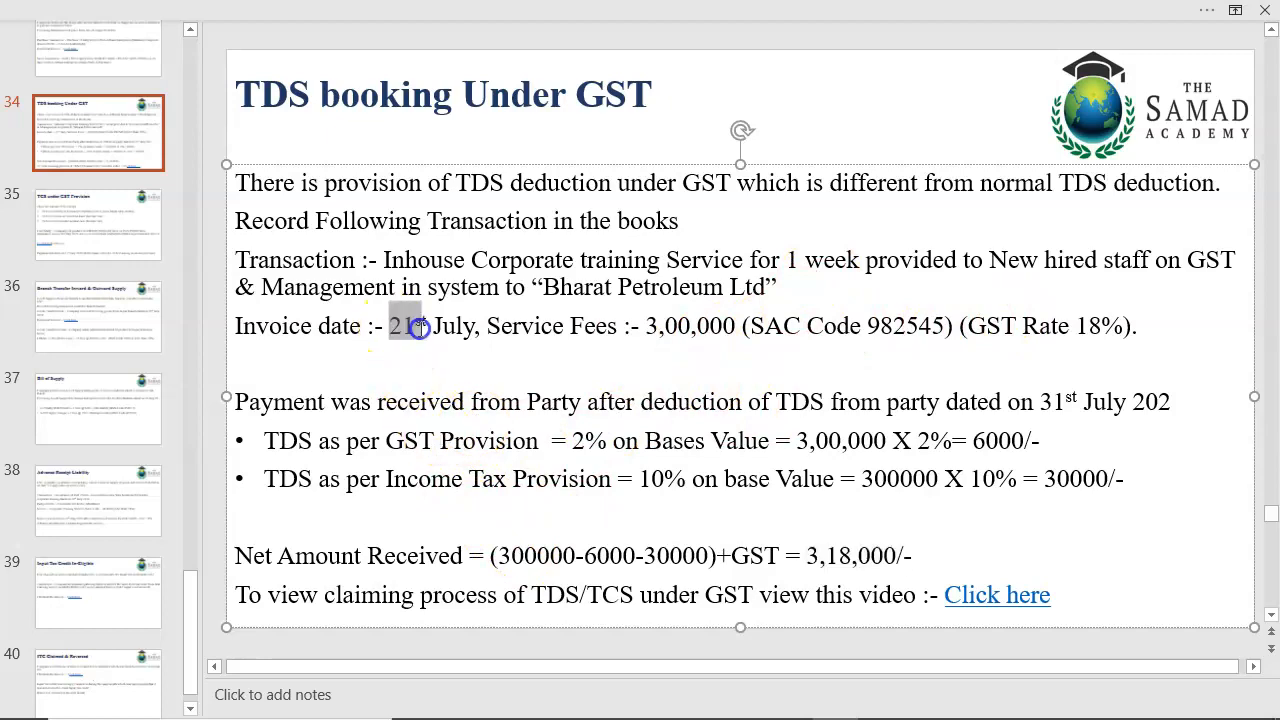
pyautogui.hotkey('alt', 'Tab')
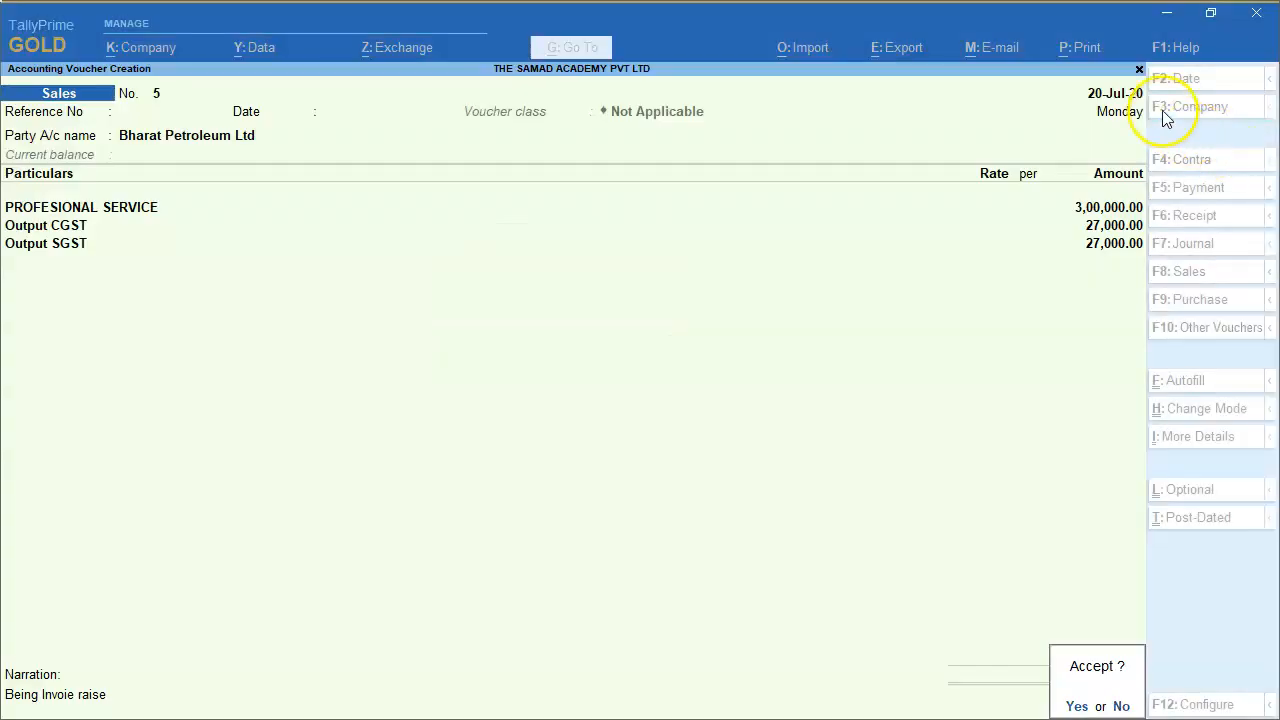
# Set the voucher date to 21-7 and save the sales voucher.
pyautogui.press('Escape')
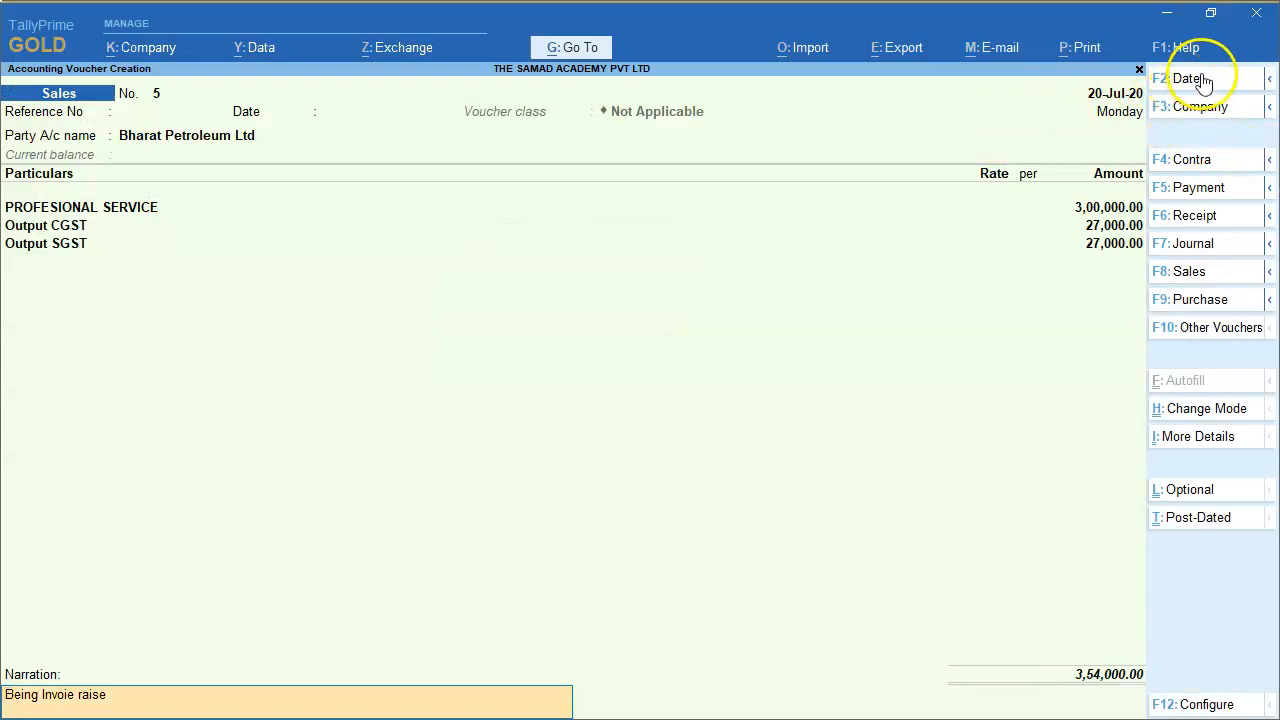
pyautogui.click(1180, 80)
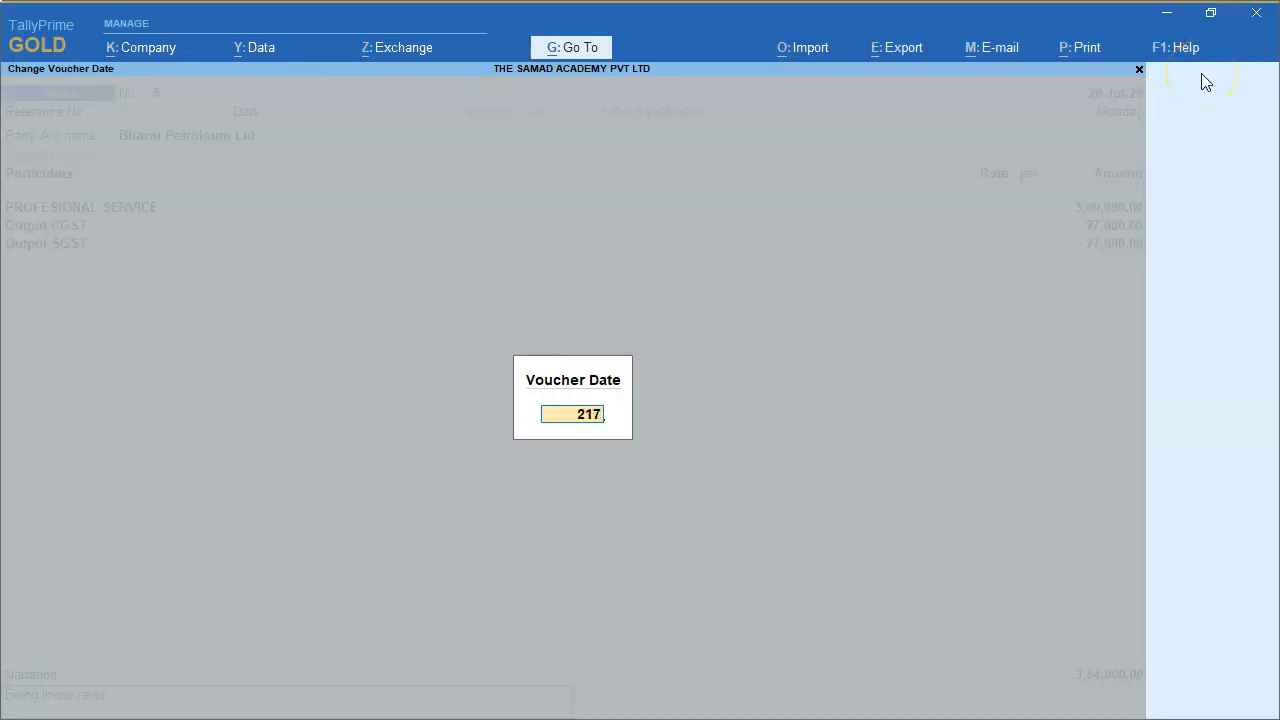
pyautogui.write('21-7')
pyautogui.press('Return')
pyautogui.hotkey('ctrl', 'a')
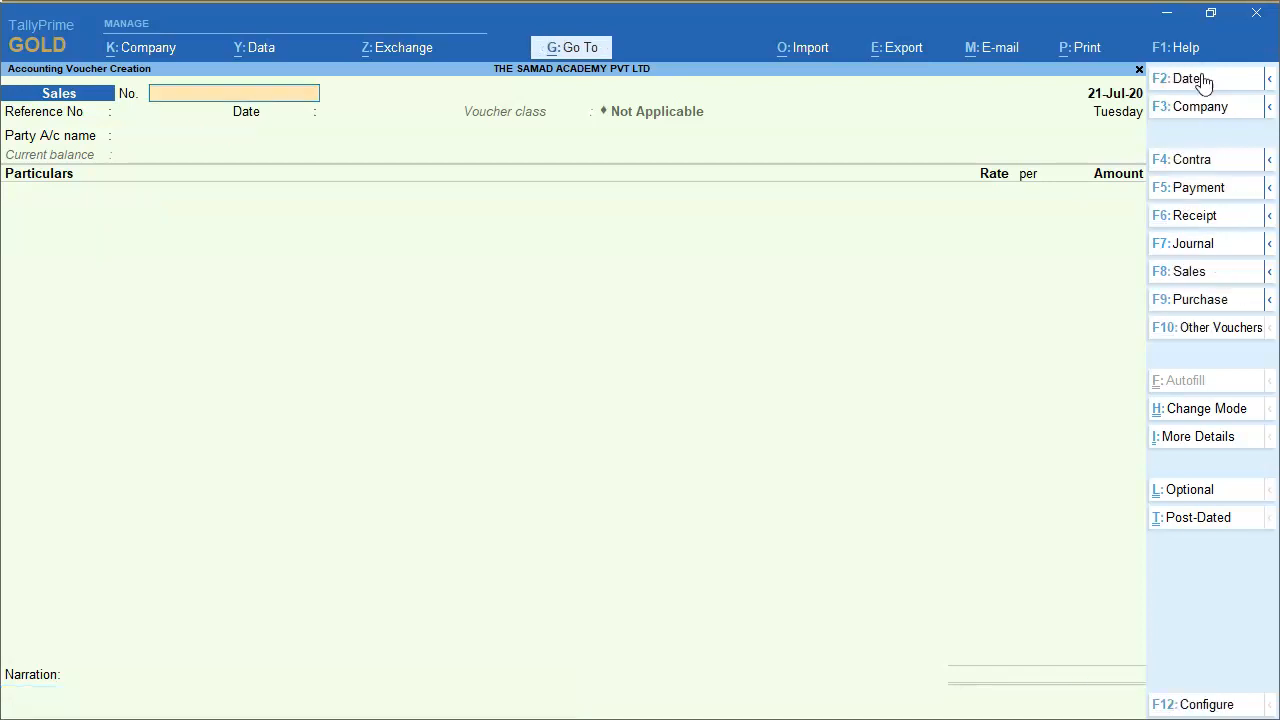
# Switch to the PowerPoint slide and examine the GST and income tax TDS deductions and the net amount received.
pyautogui.hotkey('alt', 'Tab')
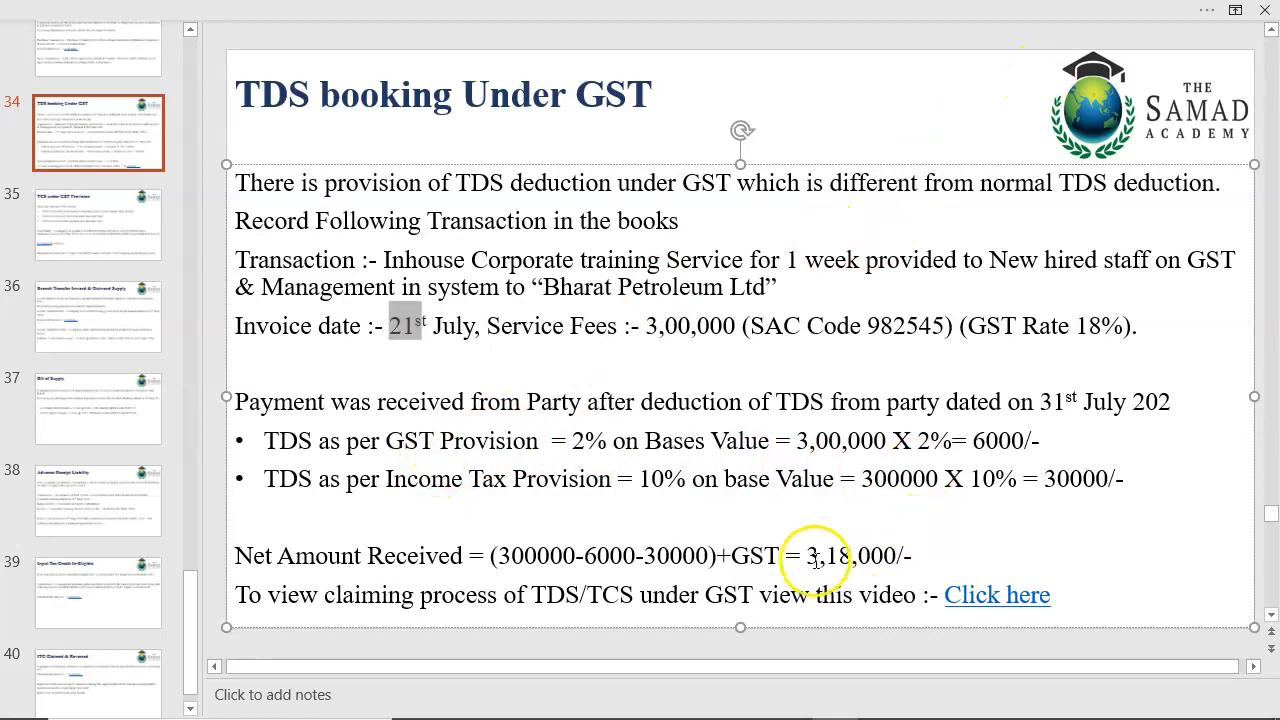
pyautogui.moveTo(808, 556); pyautogui.dragTo(904, 556)
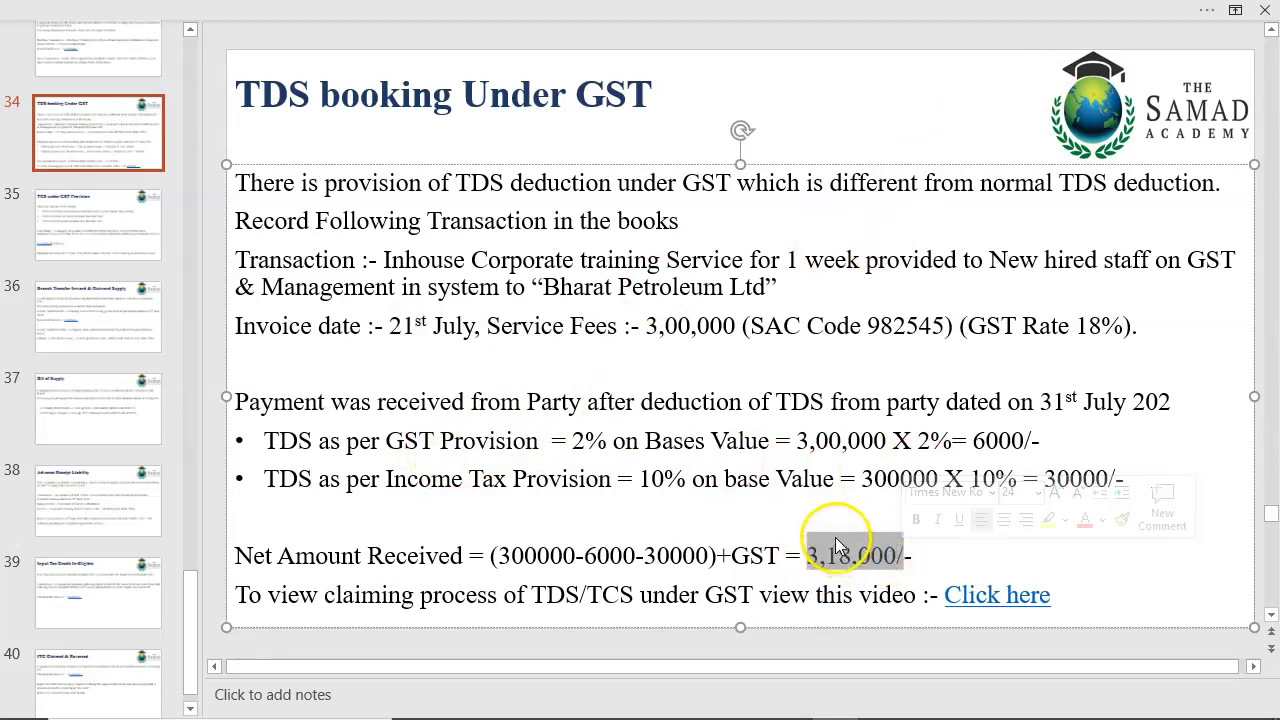
pyautogui.moveTo(973, 441); pyautogui.dragTo(1108, 484)
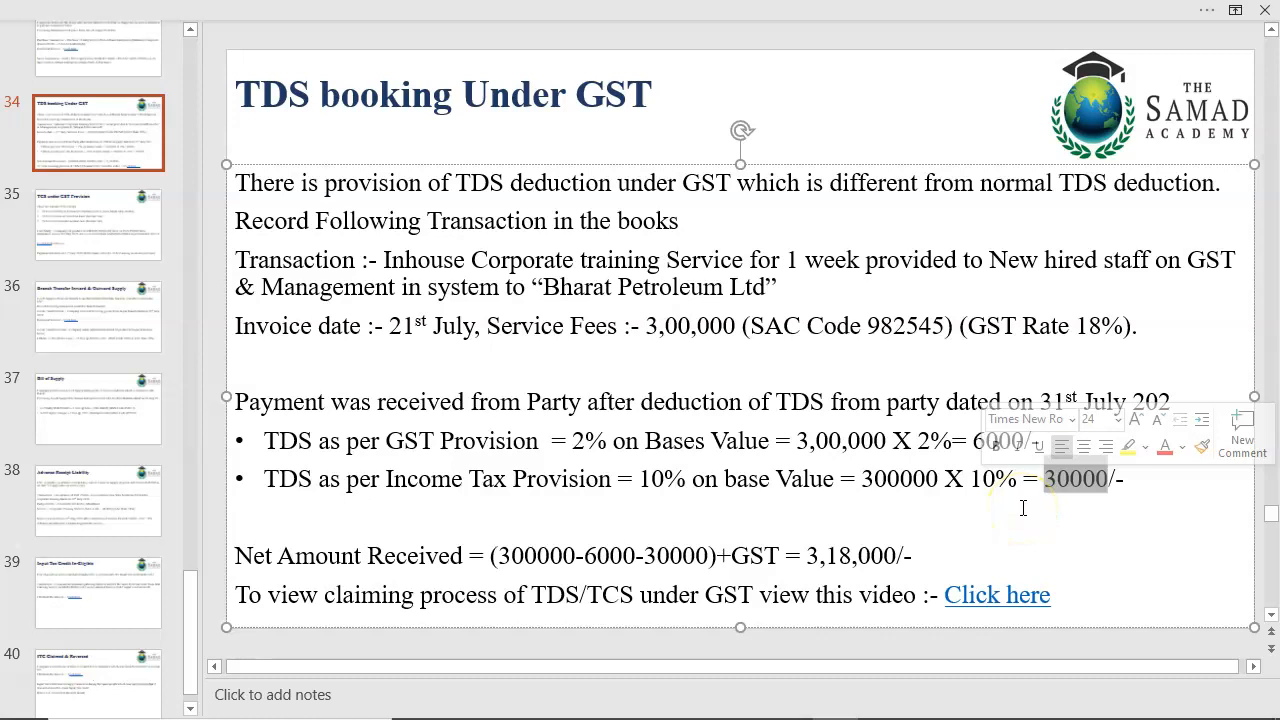
pyautogui.moveTo(808, 556); pyautogui.dragTo(909, 560)
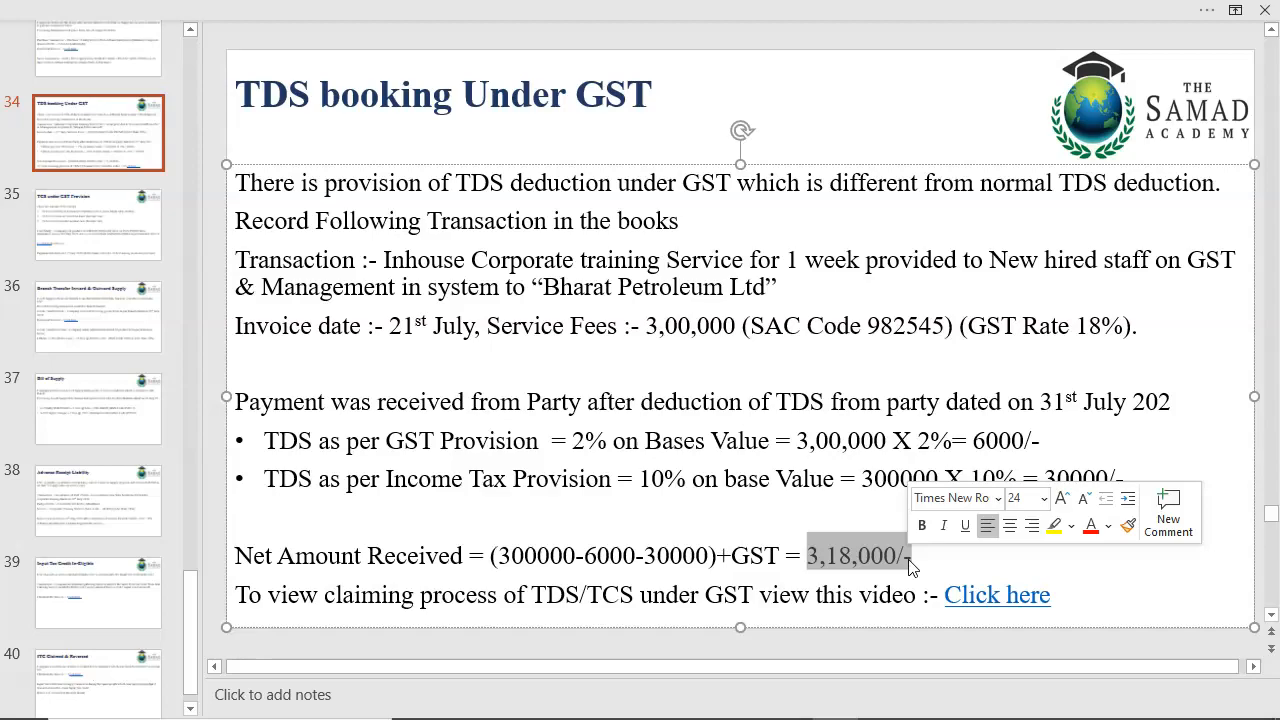
# Return to TallyPrime, leave the sales voucher screen and open the ledger vouchers of Bharat Petroleum Ltd.
pyautogui.hotkey('alt', 'Tab')
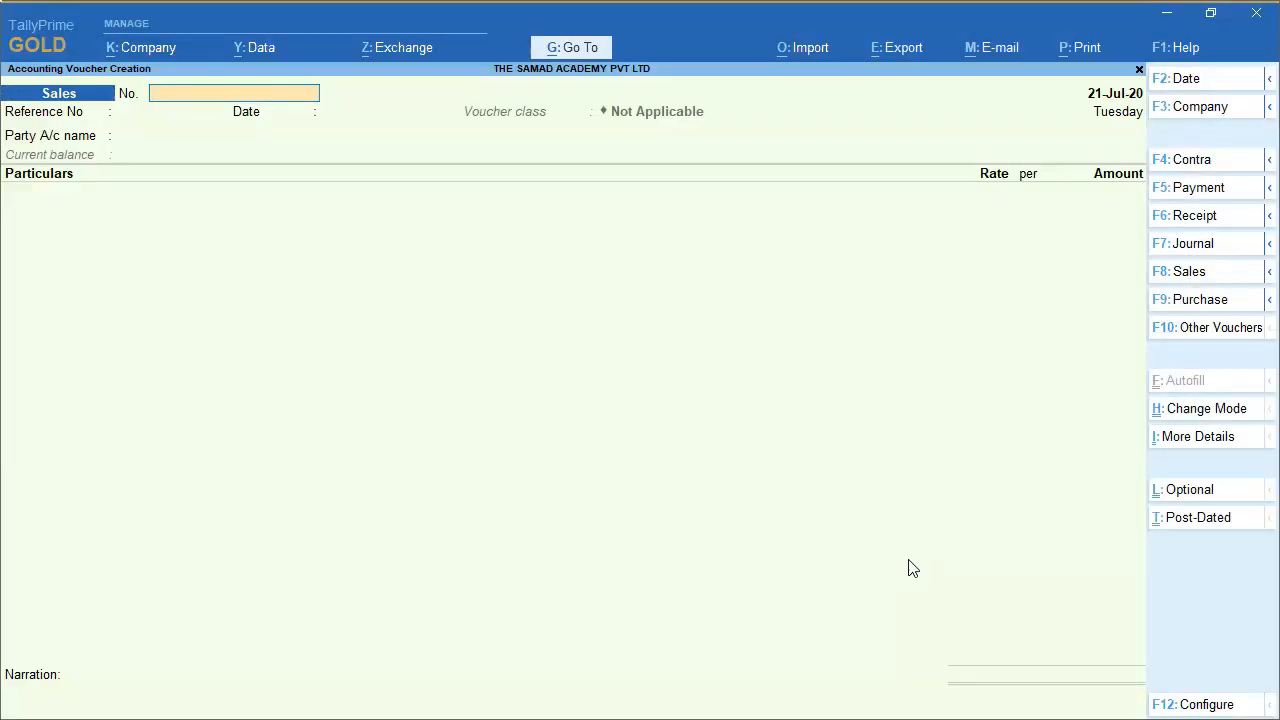
pyautogui.press('Escape')
pyautogui.write('da')
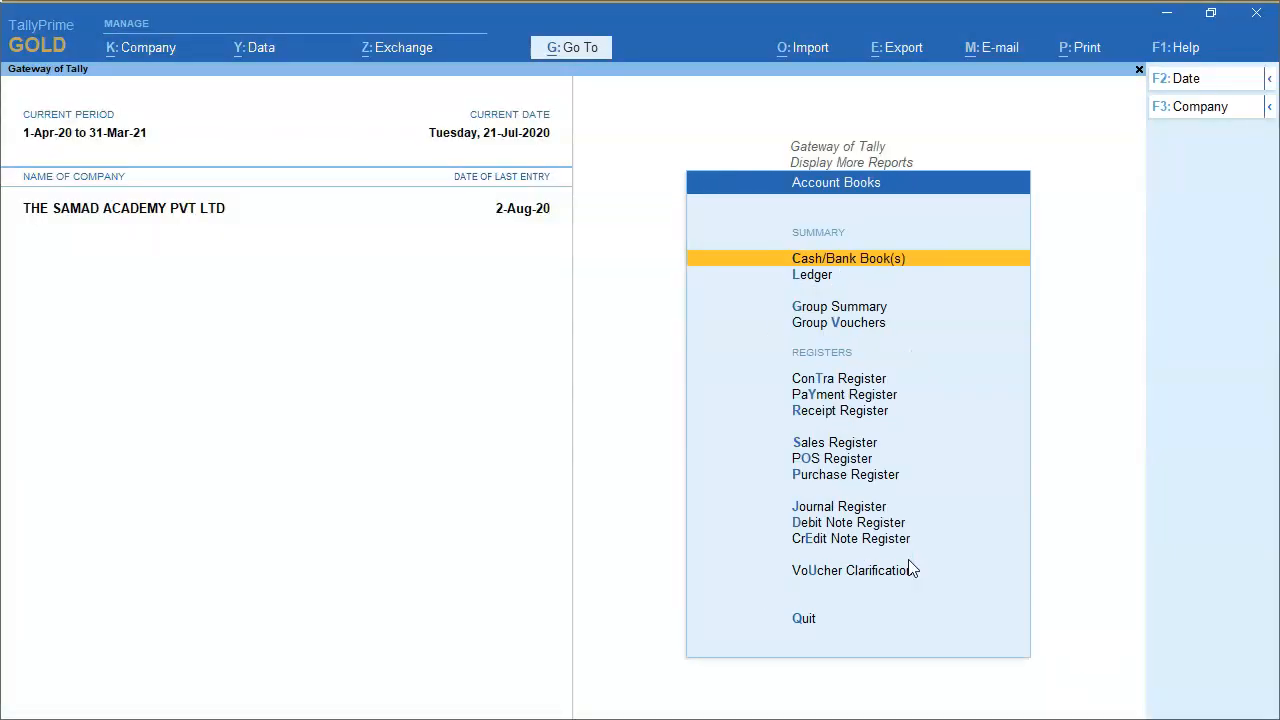
pyautogui.write('lBha')
pyautogui.press('Return')
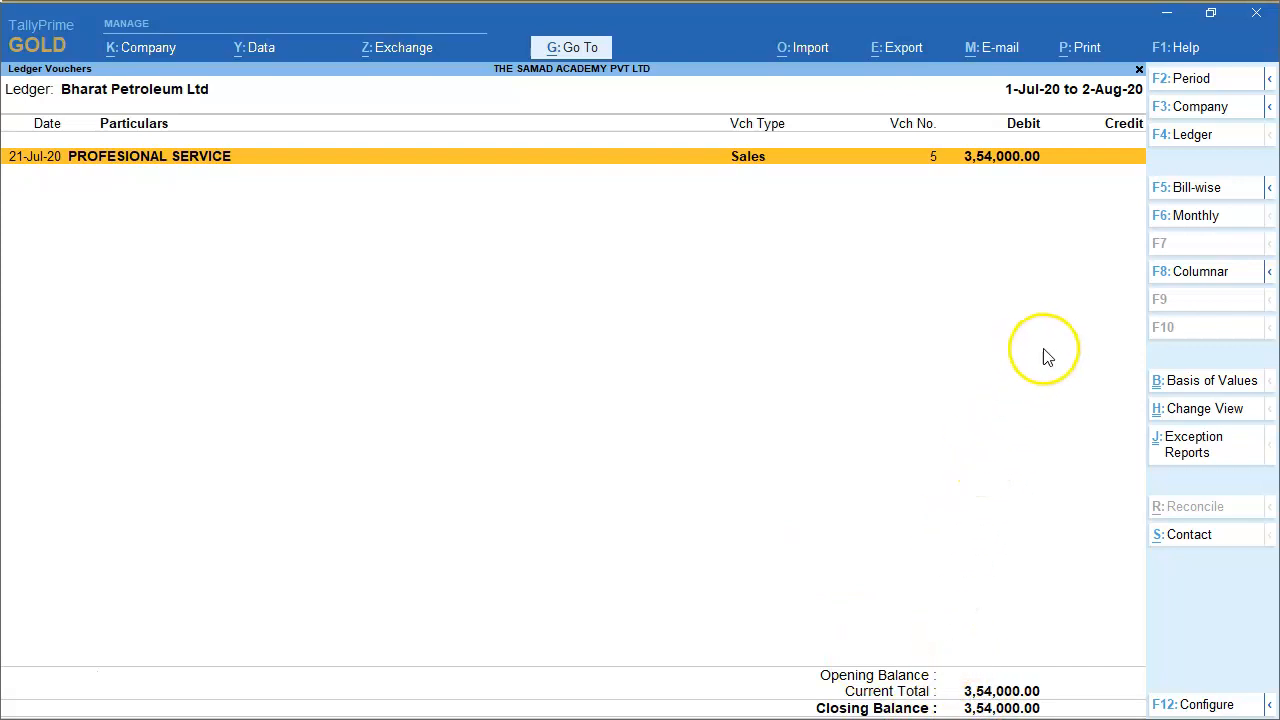
# Add a receipt voucher dated 31-7 from the ledger, checking the payment date on the PowerPoint slide.
pyautogui.hotkey('alt', 'a')
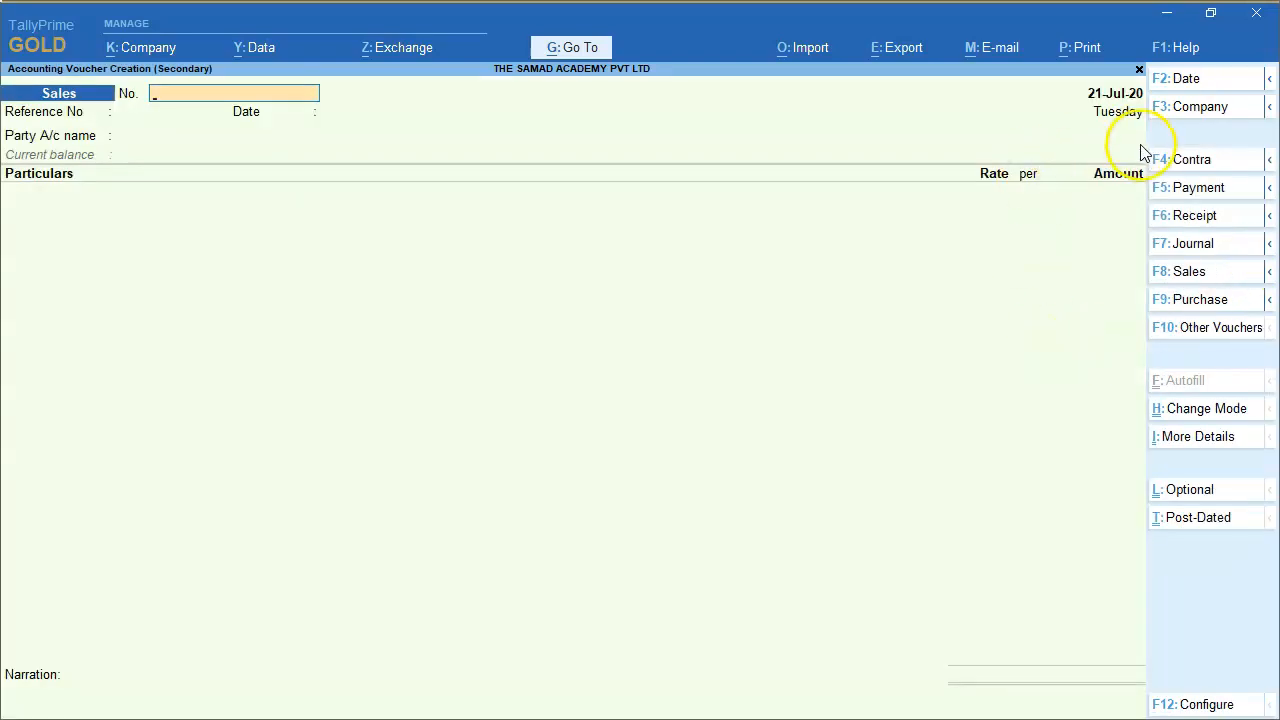
pyautogui.hotkey('alt', 'Tab')
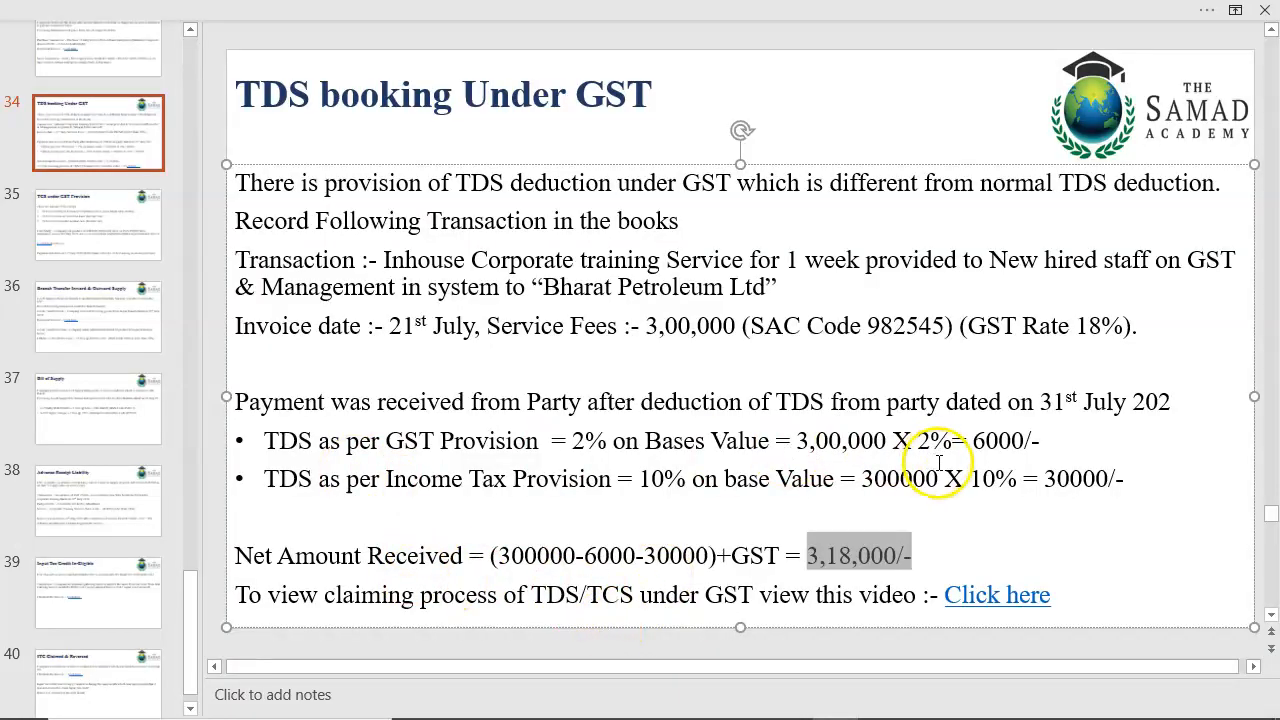
pyautogui.moveTo(1040, 401); pyautogui.dragTo(1094, 401)
pyautogui.hotkey('alt', 'Tab')
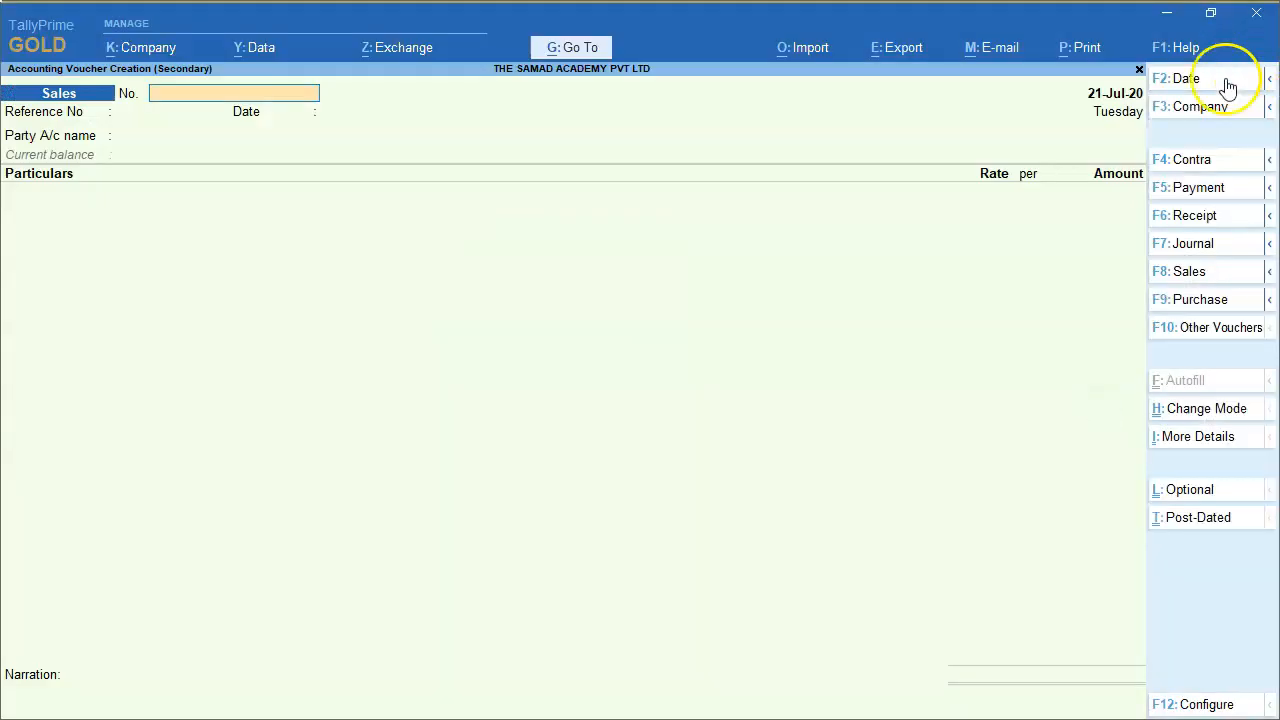
pyautogui.click(1197, 89)
pyautogui.write('31.')
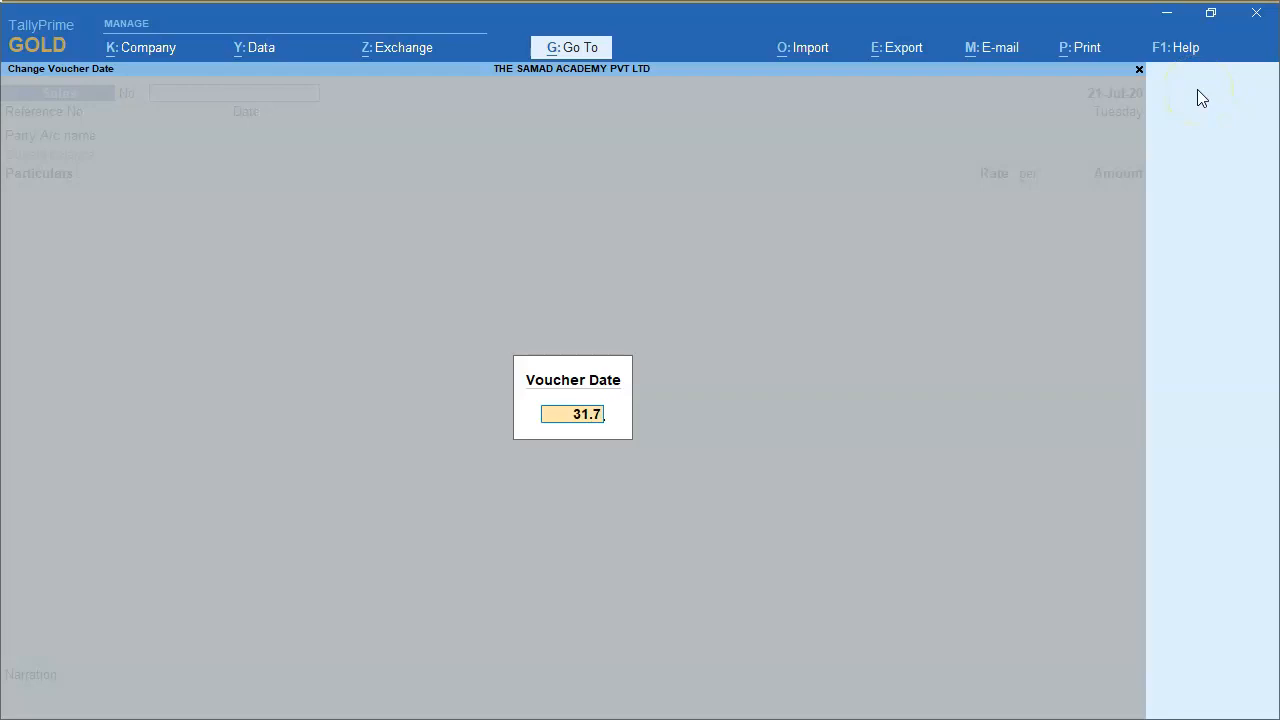
pyautogui.write('7')
pyautogui.press('Return')
pyautogui.click(1185, 214)
pyautogui.press('Return')
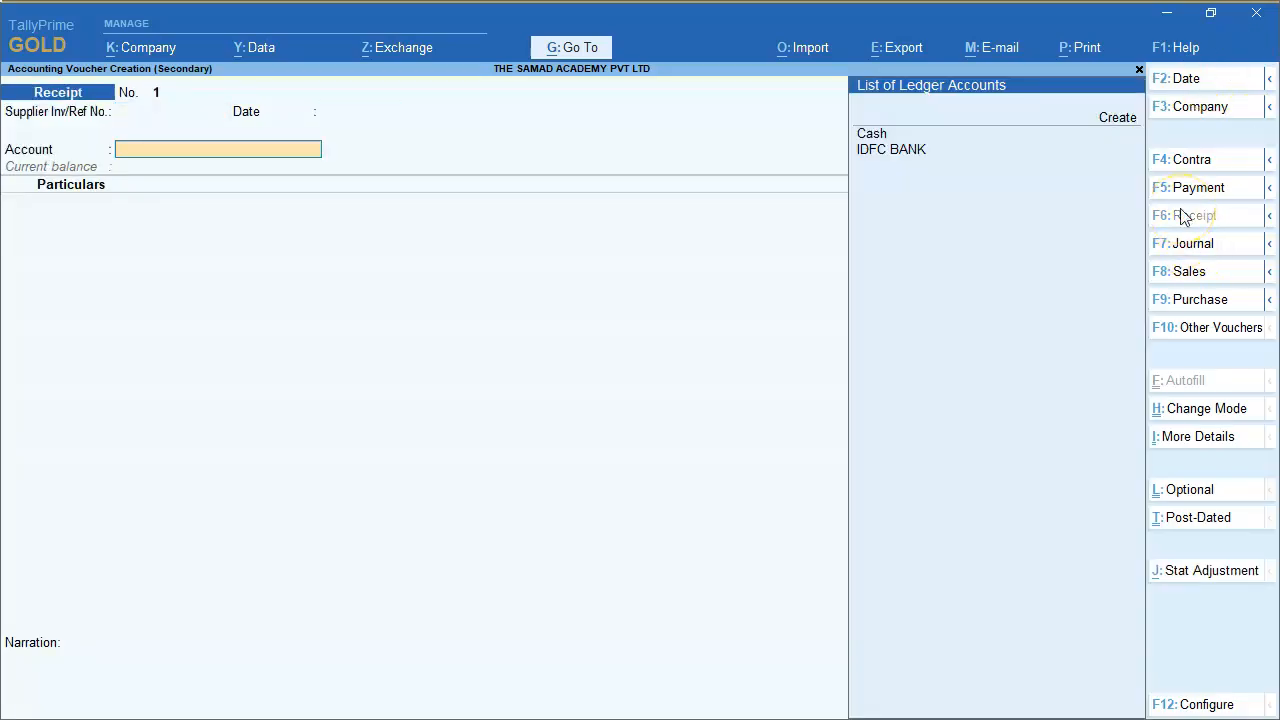
# Choose IDFC BANK as the receipt account and accept its party details with state Maharashtra and registration type Regular.
pyautogui.press('Down')
pyautogui.press('Return')
pyautogui.press('Return')
pyautogui.press('Return')
pyautogui.press('Return')
pyautogui.press('Return')
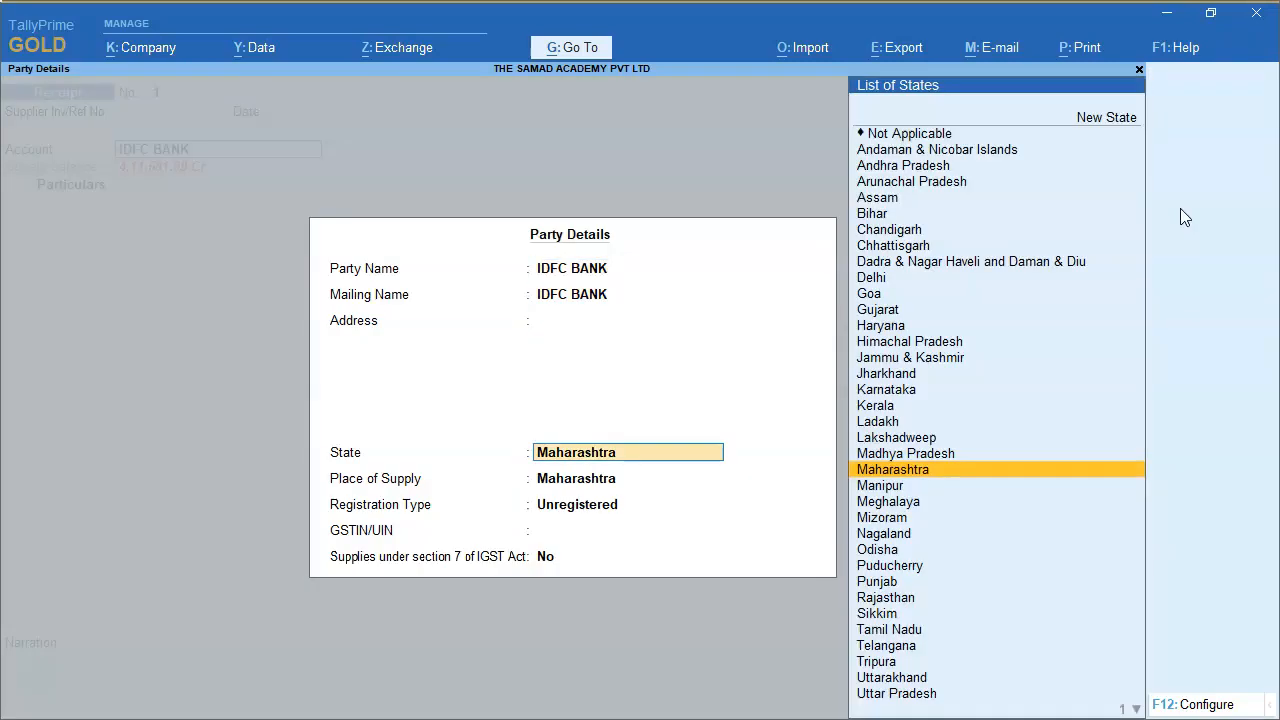
pyautogui.press('Up')
pyautogui.press('Return')
# Enter Bharat Petroleum Ltd with an amount of 318000 and allocate it as Agst Ref to bill 5.
pyautogui.press('Return')
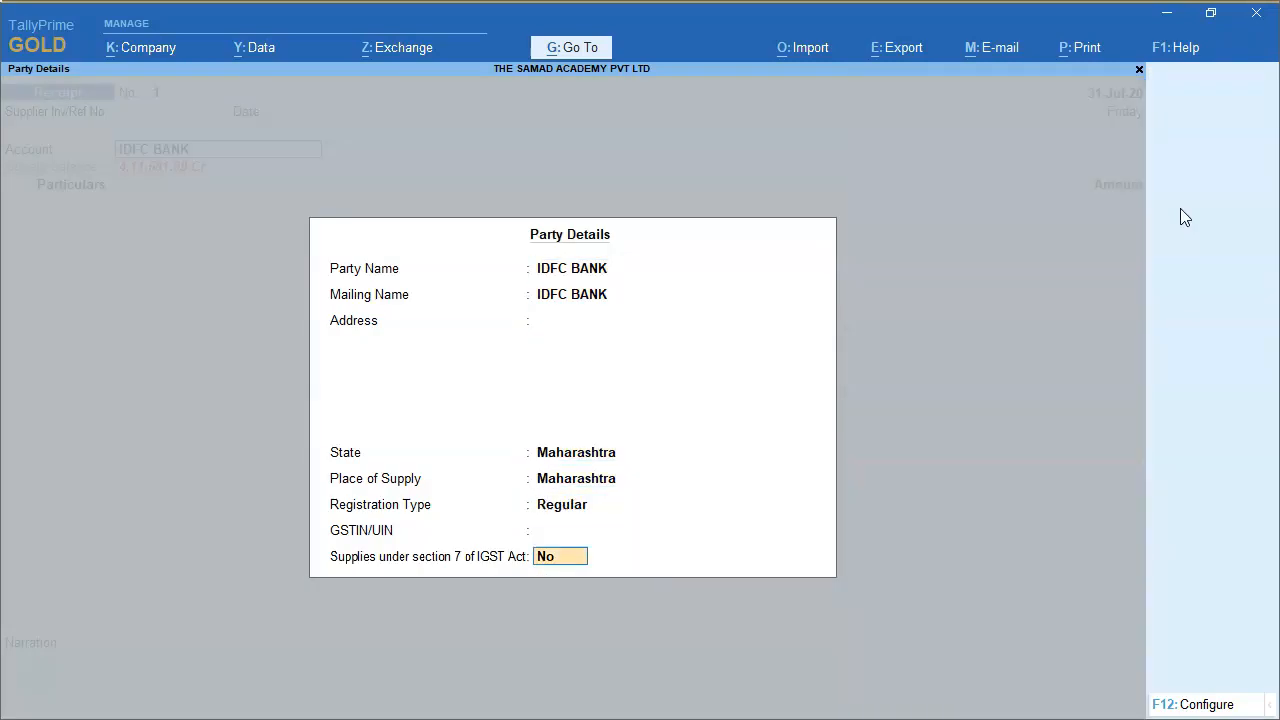
pyautogui.press('Return')
pyautogui.write('Bha')
pyautogui.press('Return')
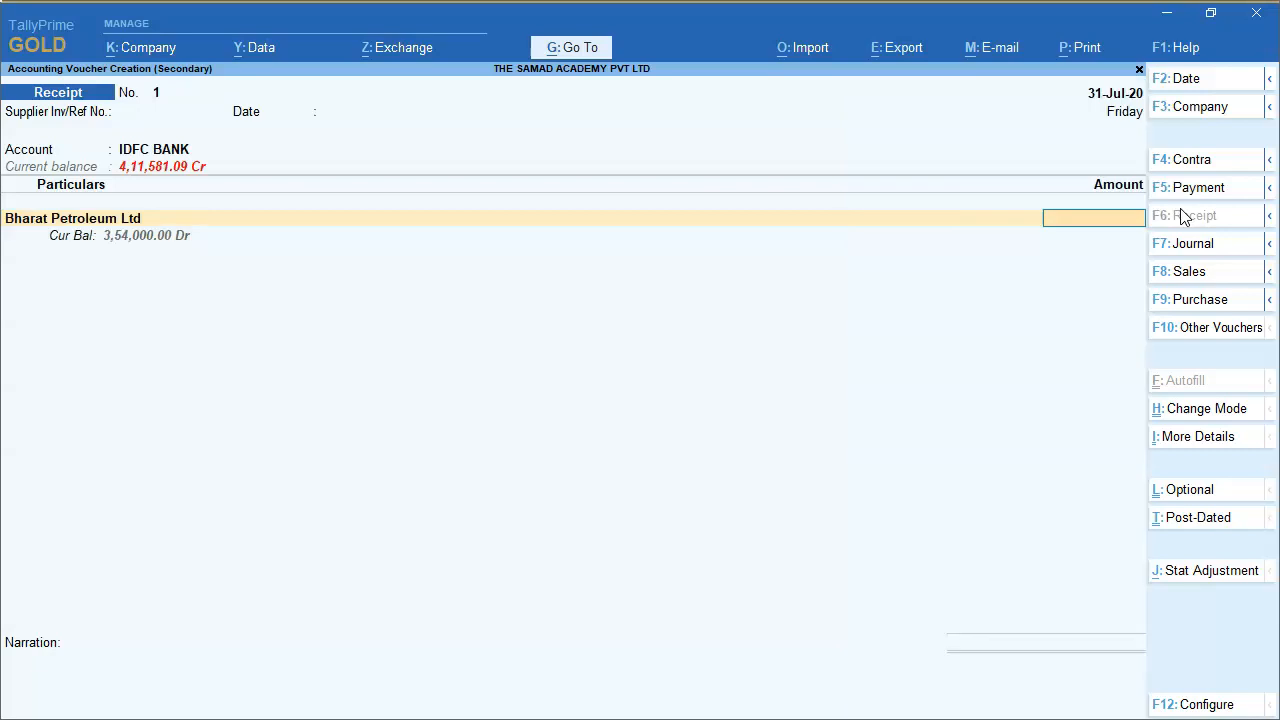
pyautogui.write('318000')
pyautogui.press('Return')
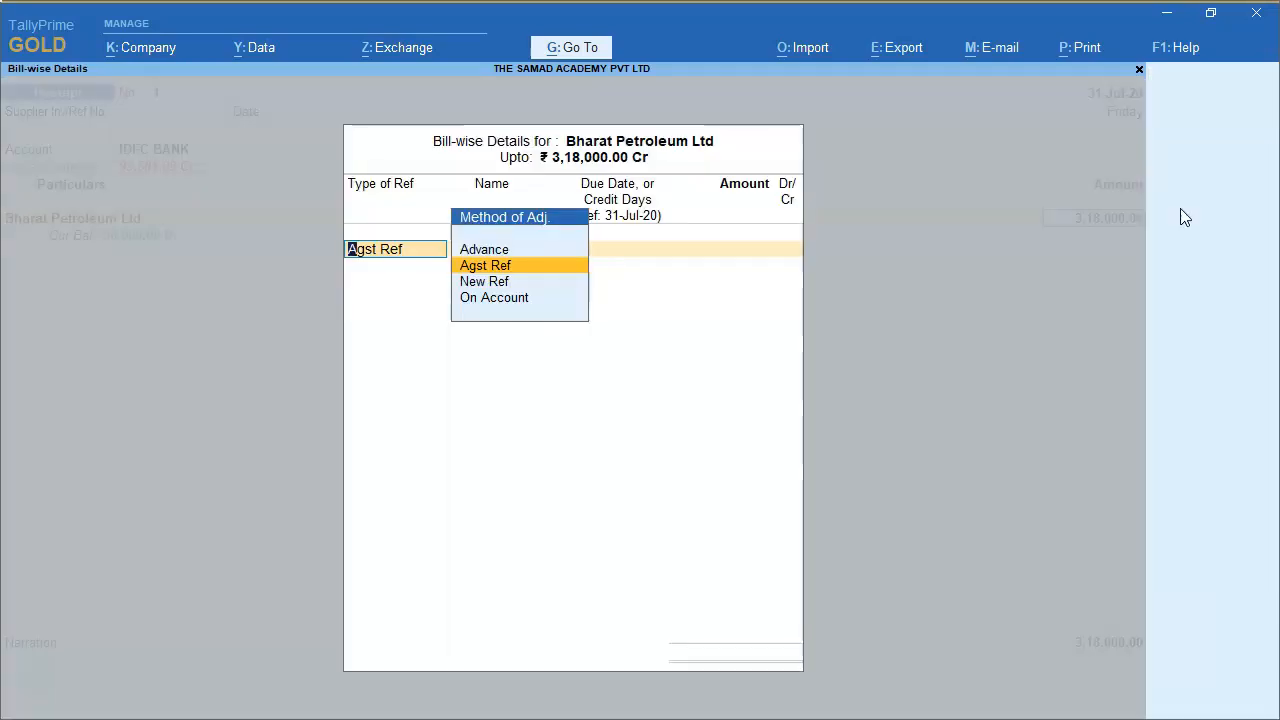
pyautogui.press('Return')
pyautogui.press('Return')
pyautogui.press('Return')
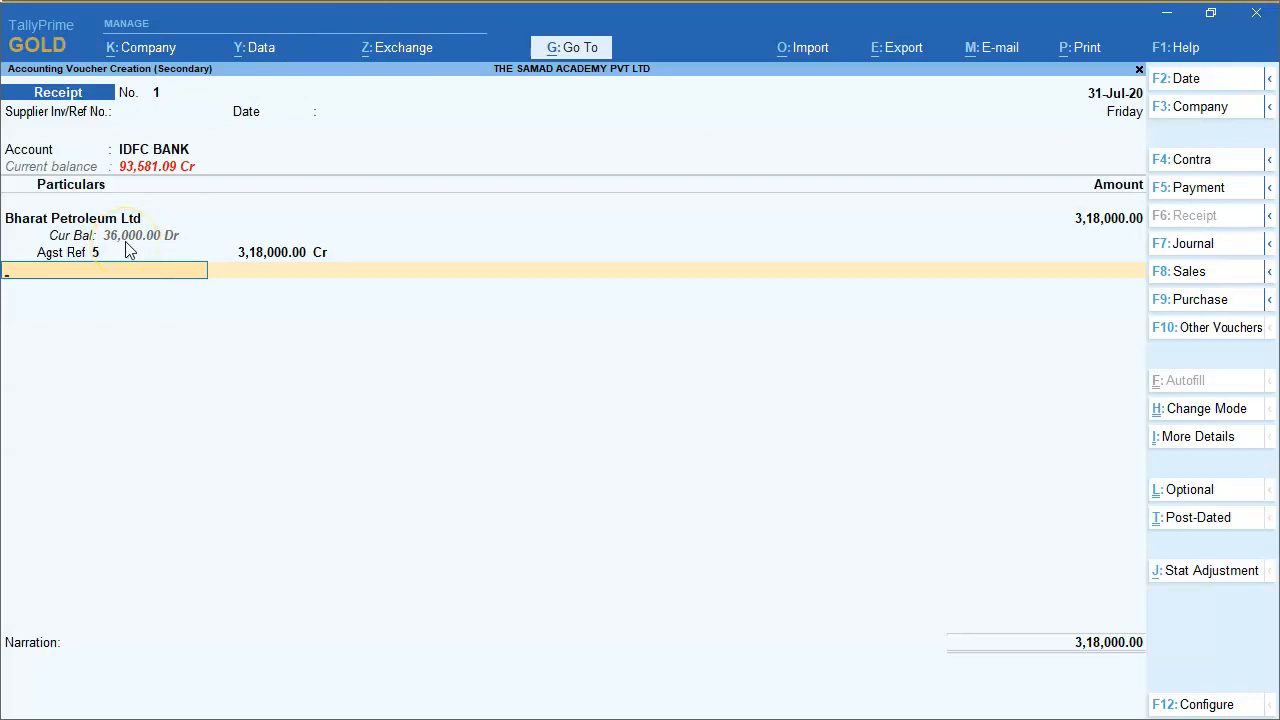
# Switch to the PowerPoint slide to check the two TDS amounts, and return to TallyPrime.
pyautogui.hotkey('alt', 'Tab')
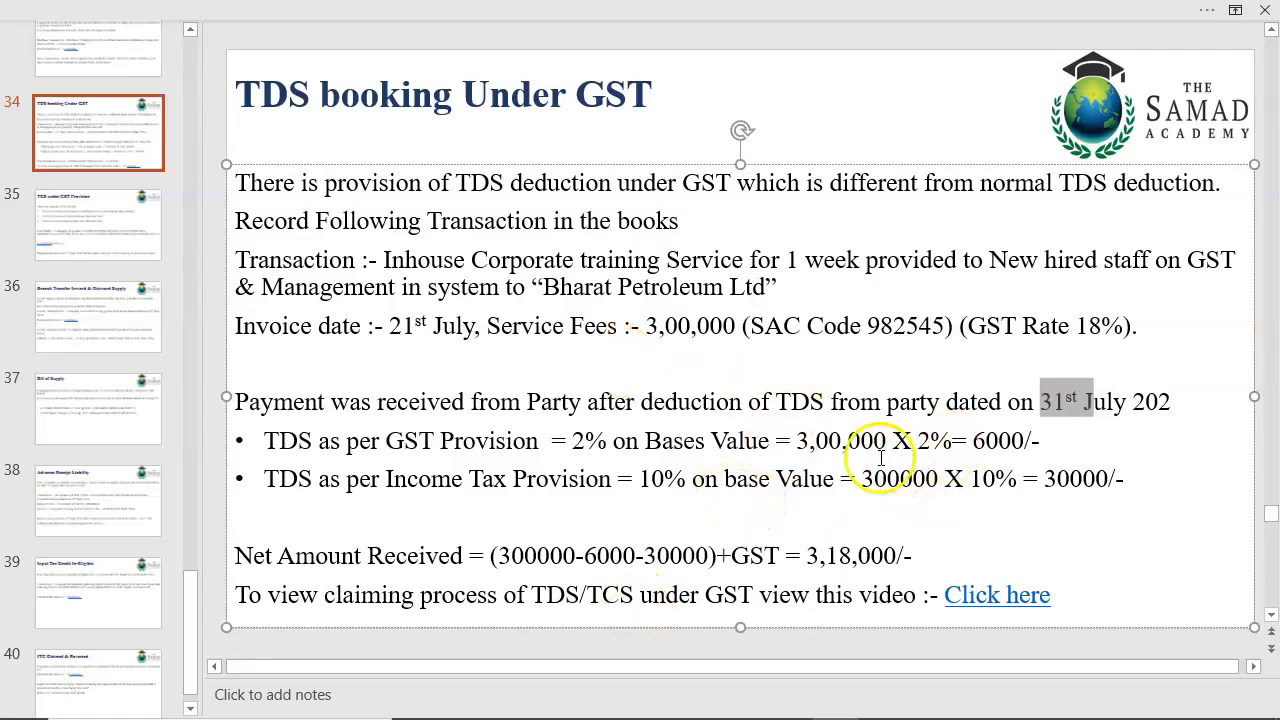
pyautogui.moveTo(973, 441); pyautogui.dragTo(1108, 479)
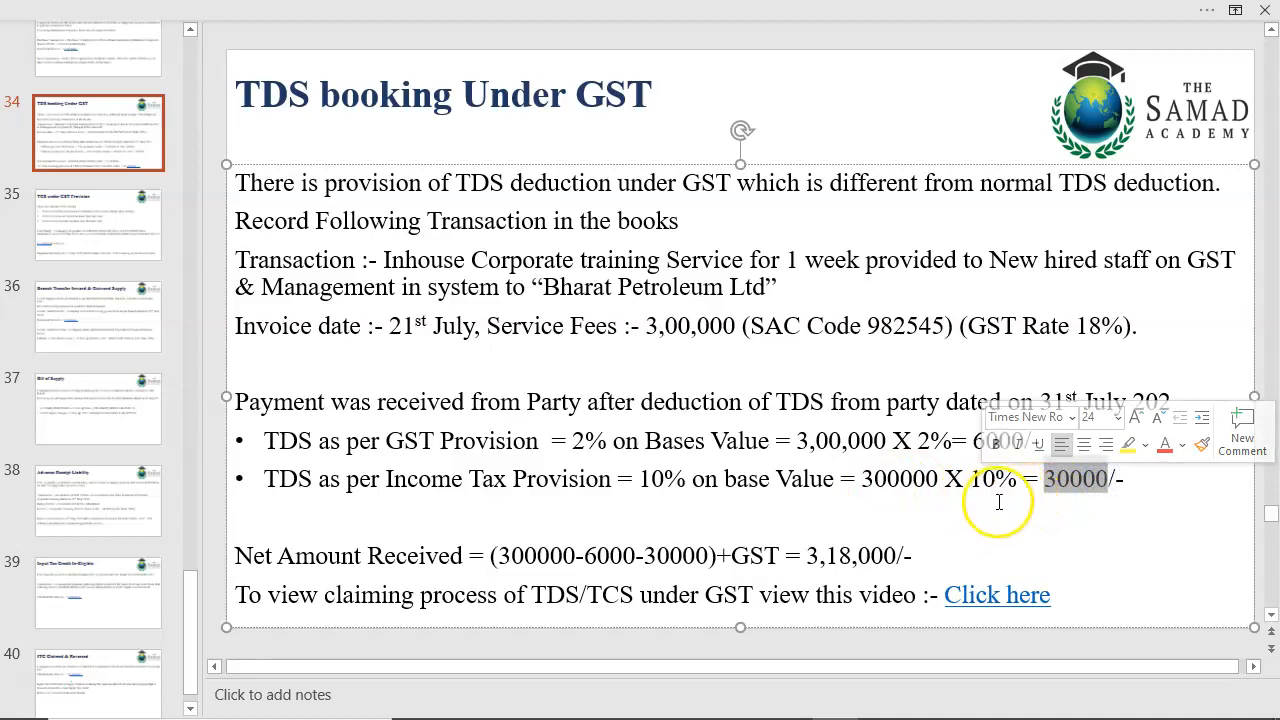
pyautogui.hotkey('alt', 'Tab')
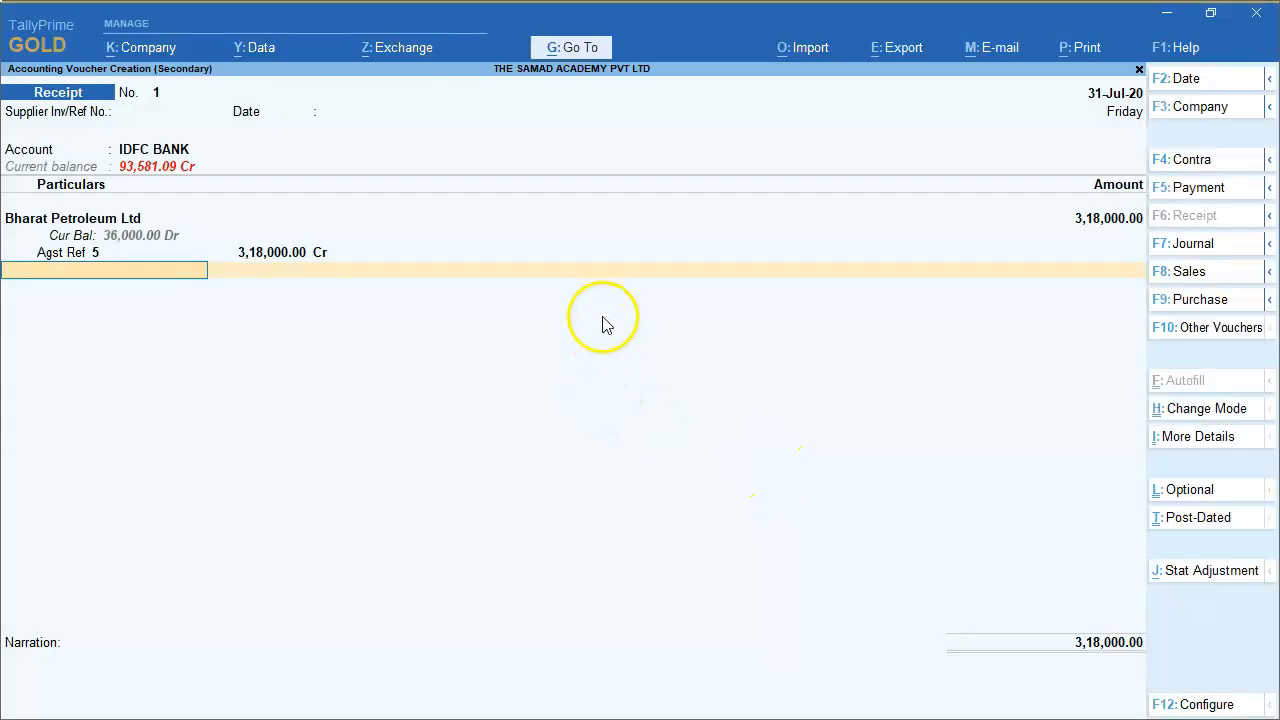
# End the ledger lines, accept the Cheque/DD bank allocation for IDFC BANK without instrument details and save the receipt voucher.
pyautogui.press('Return')
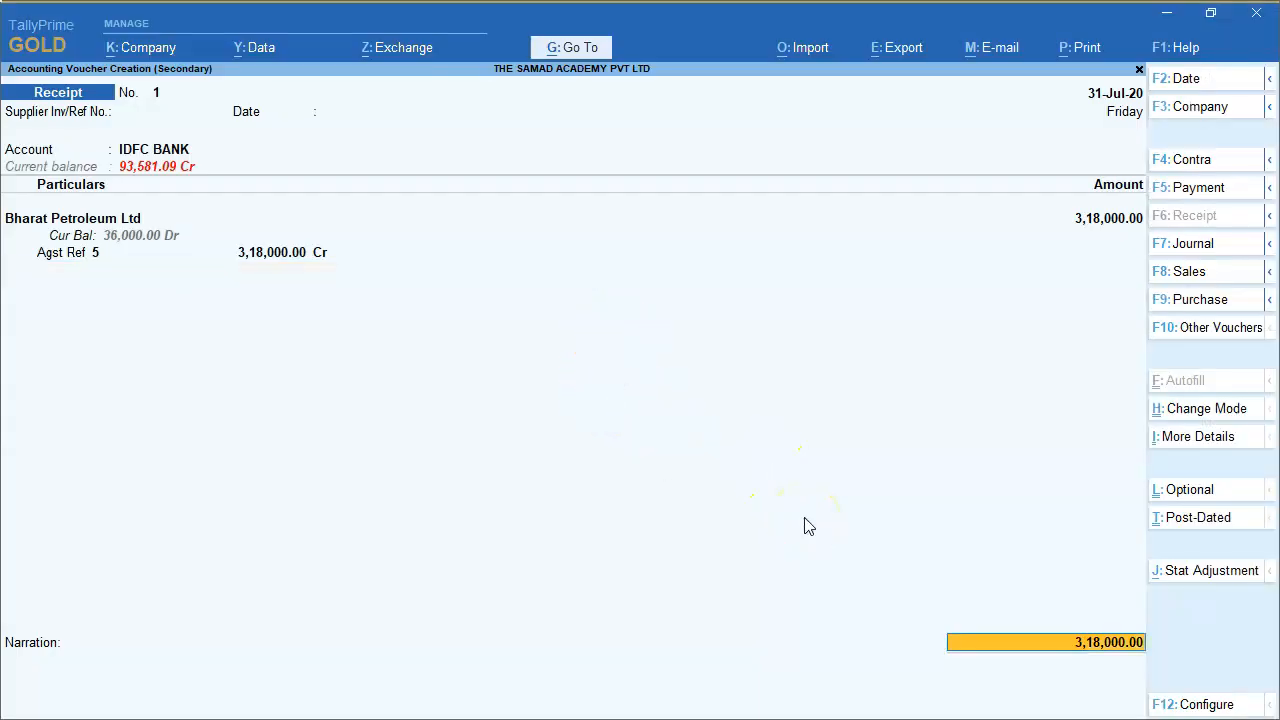
pyautogui.press('Return')
pyautogui.press('Return')
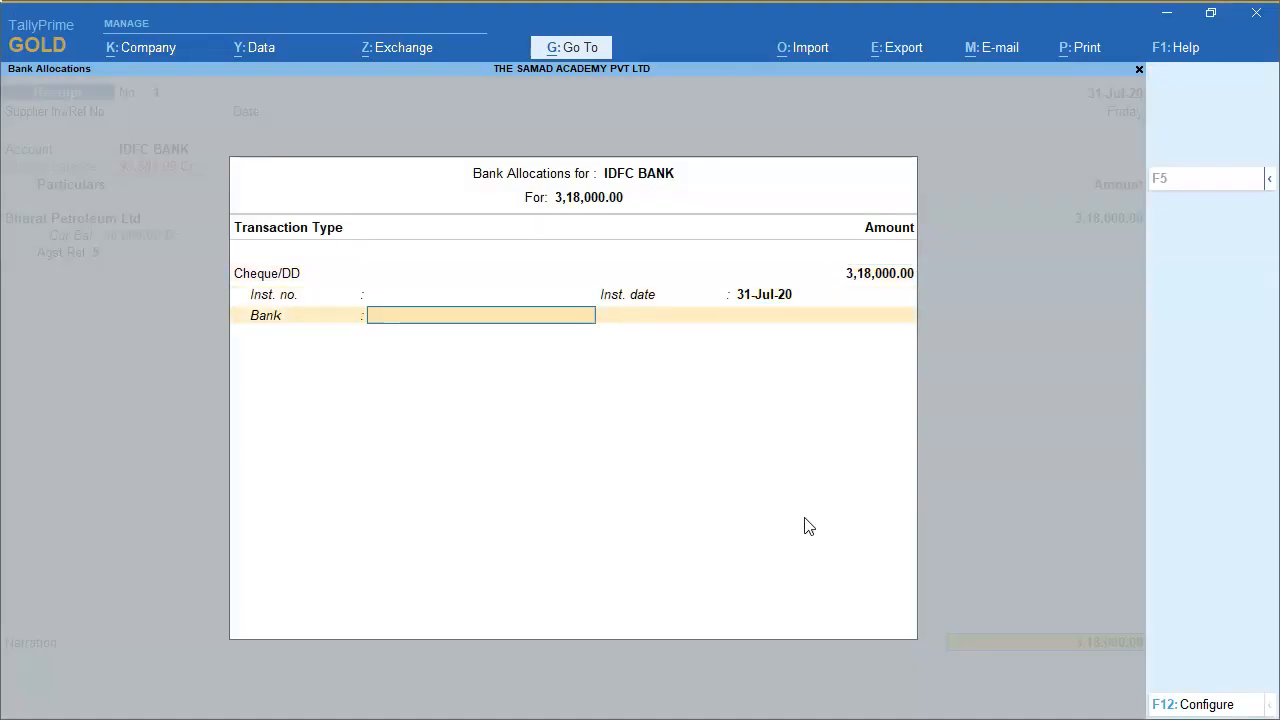
pyautogui.press('Return')
pyautogui.press('Return')
pyautogui.press('Return')
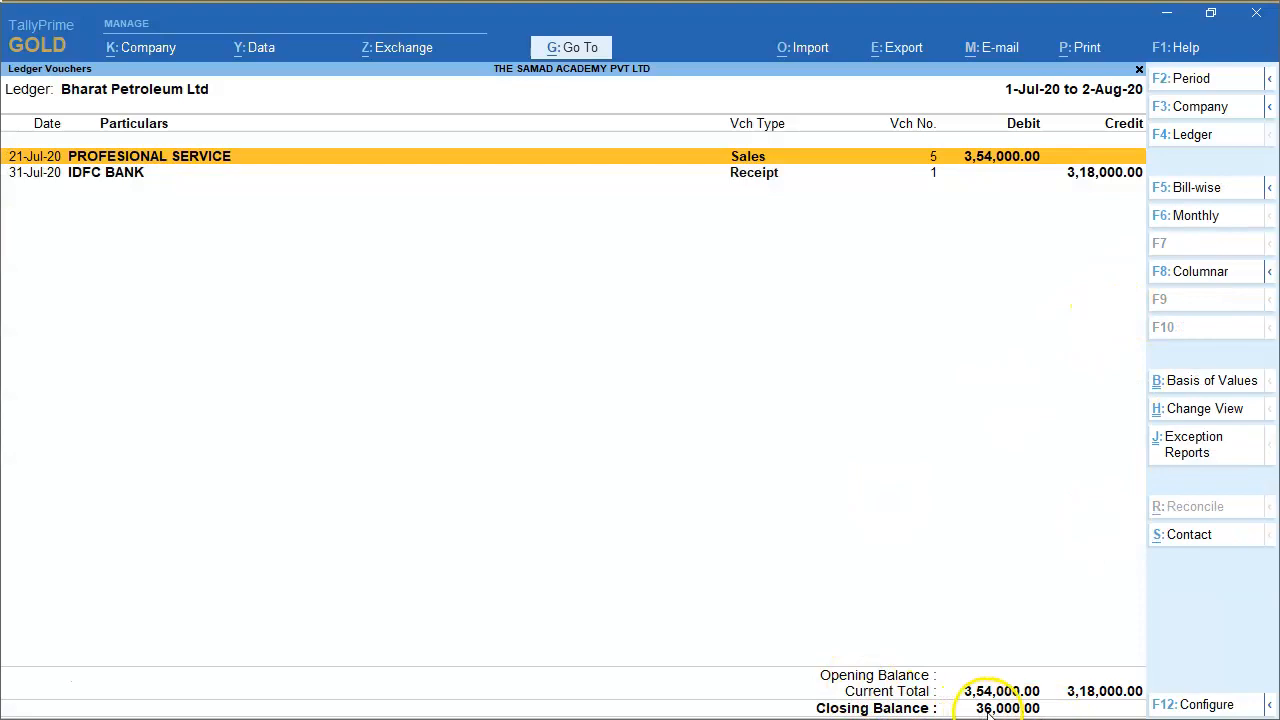
# Examine the GST and income tax TDS deductions on the PowerPoint slide against the ledger's closing balance, and return to TallyPrime.
pyautogui.hotkey('alt', 'Tab')
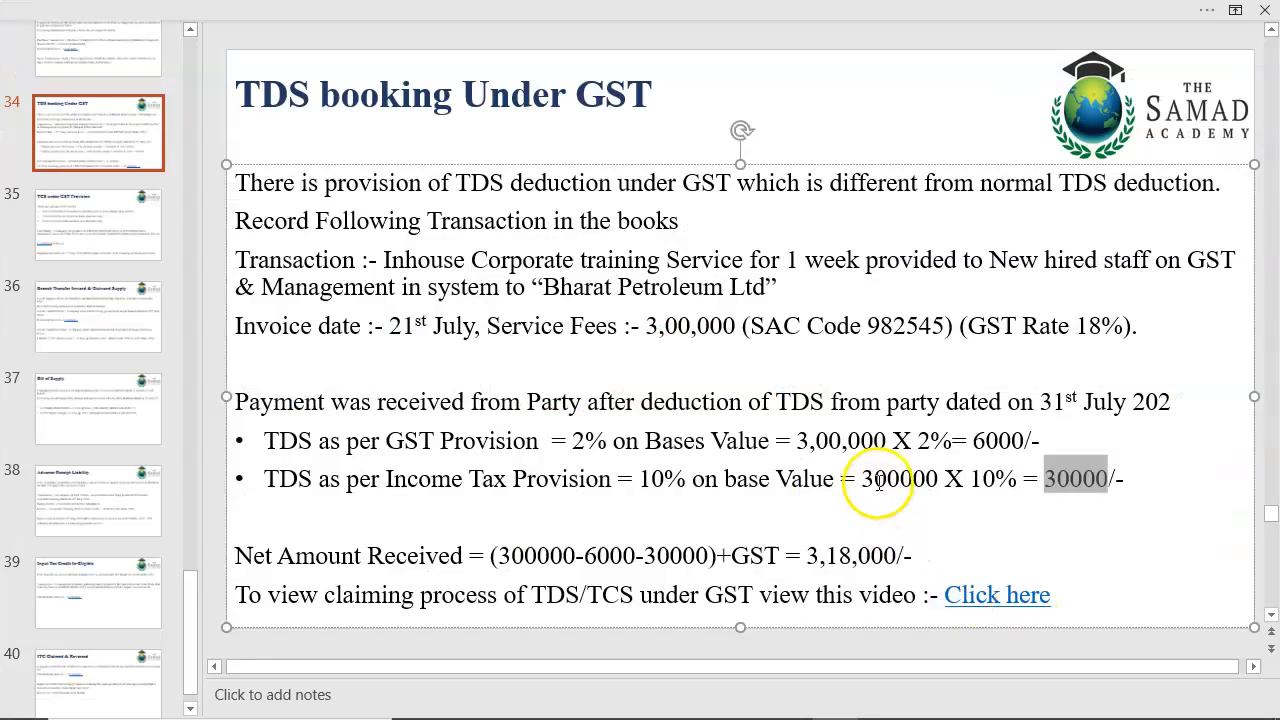
pyautogui.moveTo(975, 441); pyautogui.dragTo(1024, 441)
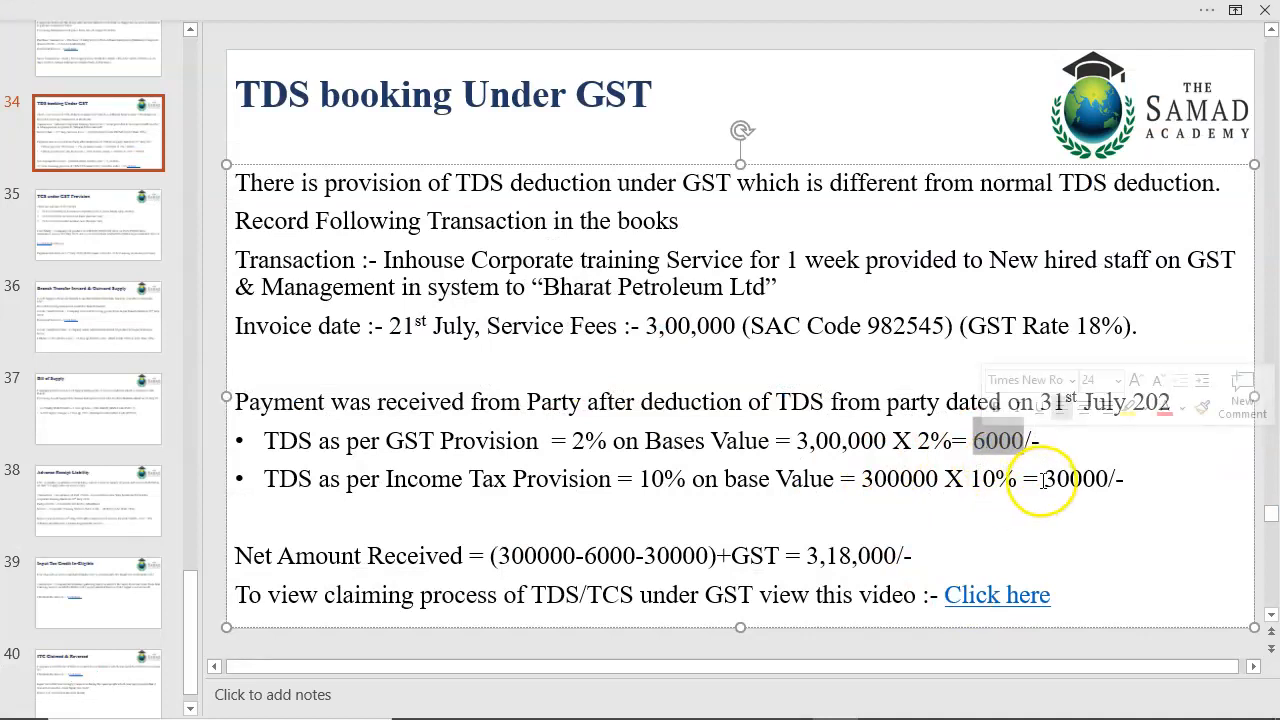
pyautogui.moveTo(1043, 479); pyautogui.dragTo(1108, 479)
pyautogui.moveTo(265, 479); pyautogui.dragTo(934, 511)
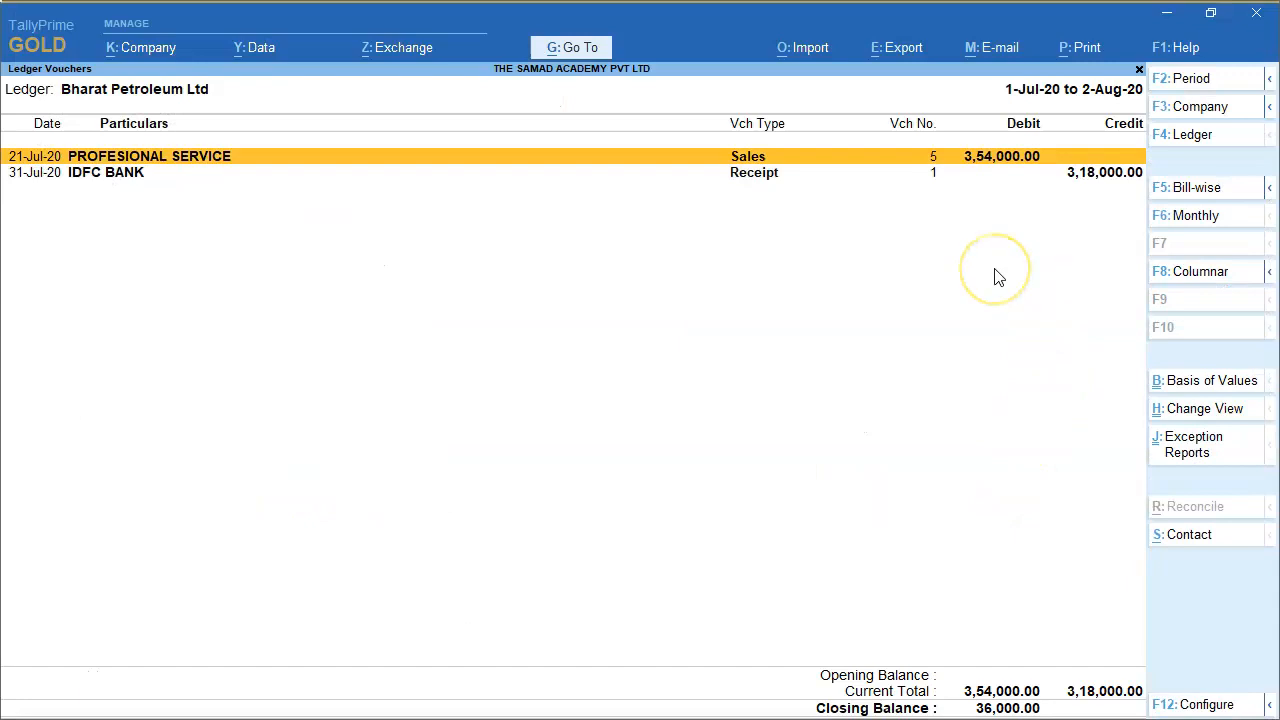
pyautogui.press('Down')
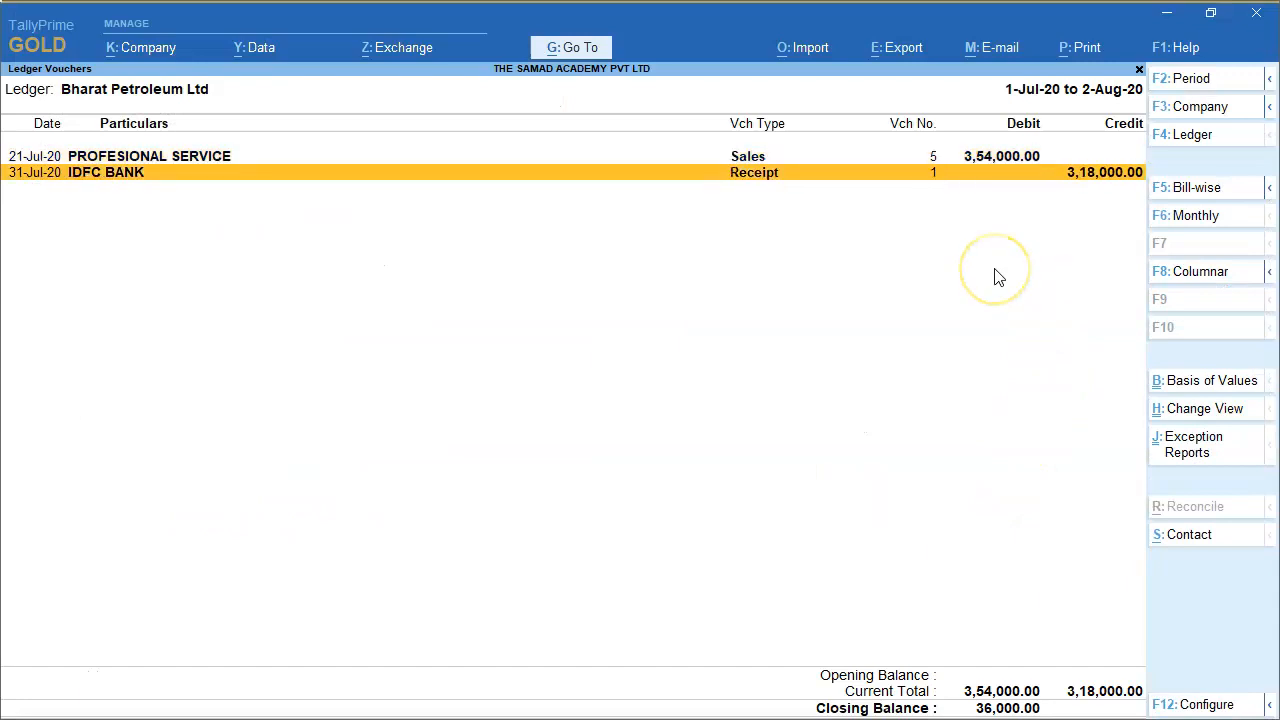
# Add a journal voucher from the Bharat Petroleum Ltd ledger and go to its first debit line.
pyautogui.hotkey('alt', 'a')
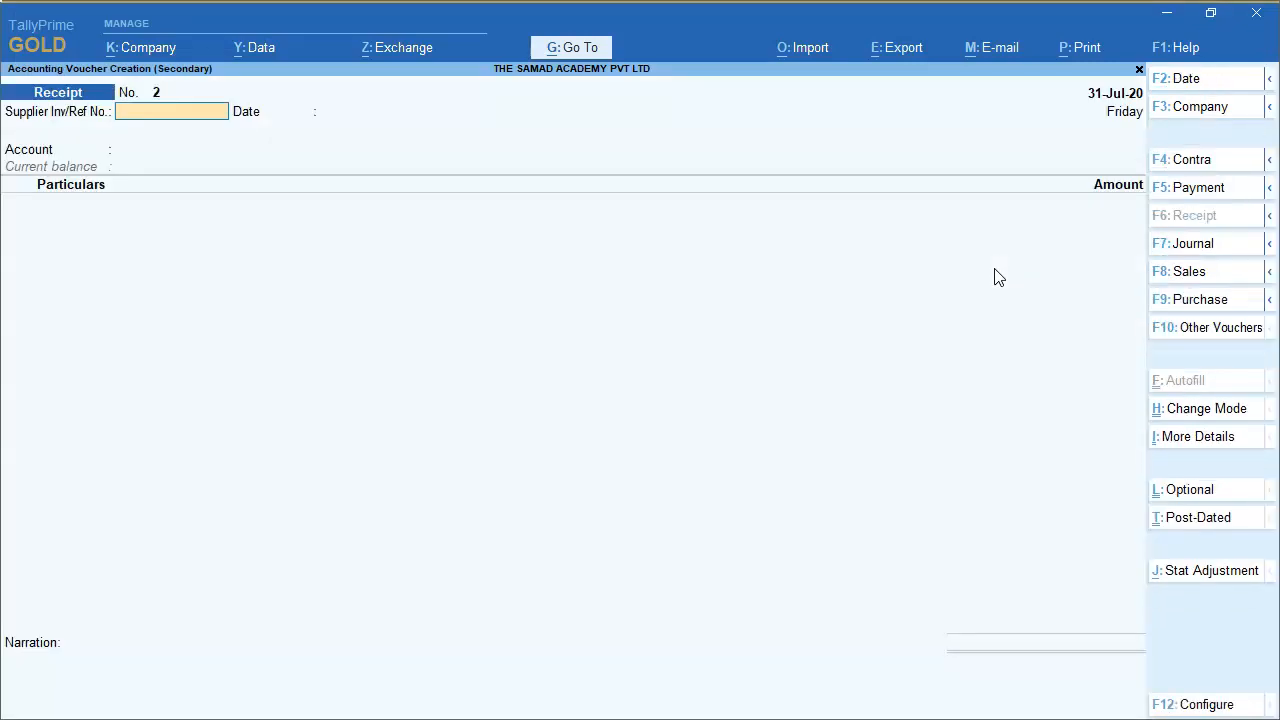
pyautogui.click(1191, 250)
pyautogui.press('Return')
pyautogui.press('Return')
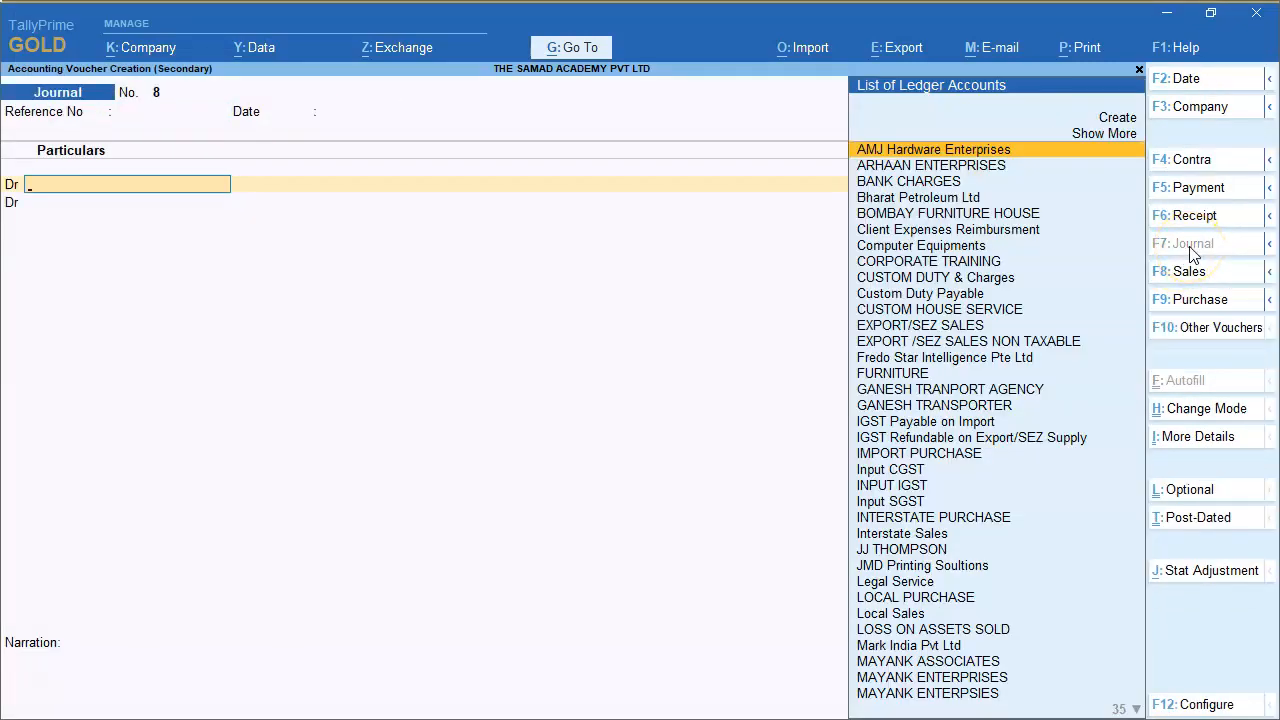
# Create a new ledger named TDS RECIVABLE AY 2021-22 under Current Assets for the debit line.
pyautogui.write('TD')
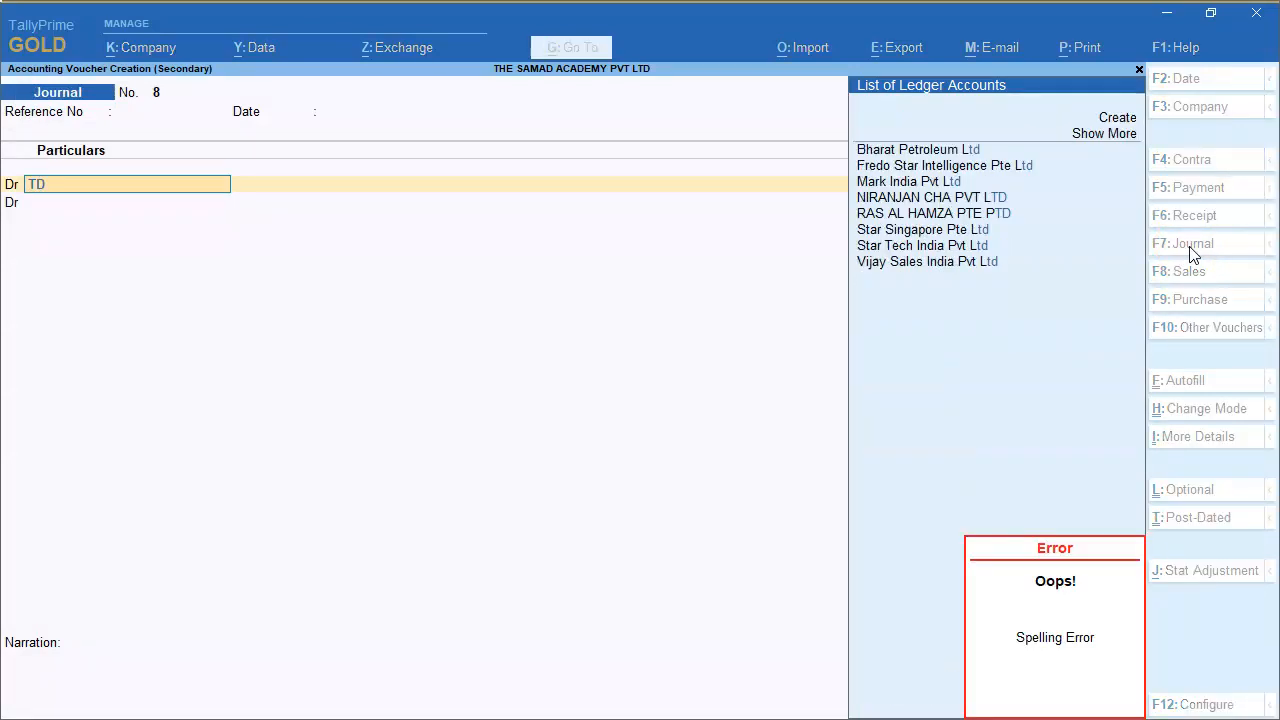
pyautogui.hotkey('alt', 'c')
pyautogui.write('DS REV')
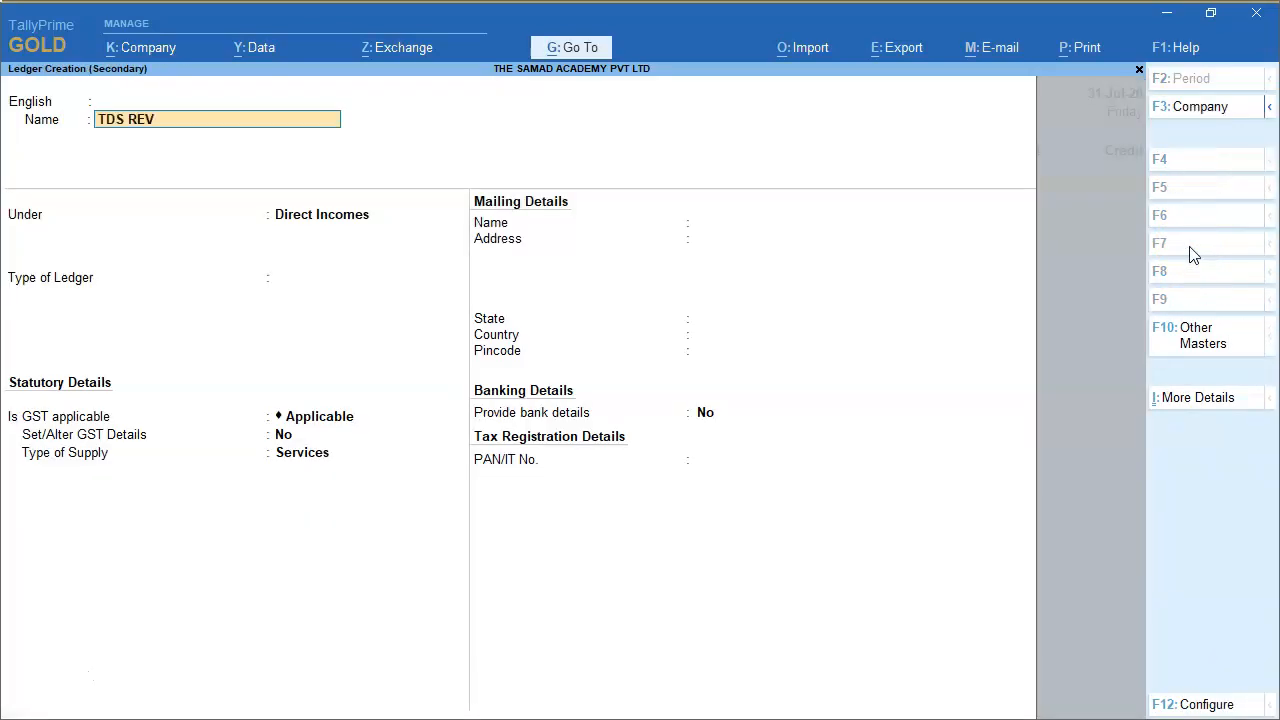
pyautogui.write('CIVABLE AY 2021-22')
pyautogui.press('Return')
pyautogui.press('Return')
pyautogui.write('CUR')
# Accept the new ledger's statutory and mailing details, keep the registration type Regular with no GSTIN, and save it.
pyautogui.press('Return')
pyautogui.press('Return')
pyautogui.press('Return')
pyautogui.press('Return')
pyautogui.press('Return')
pyautogui.press('Return')
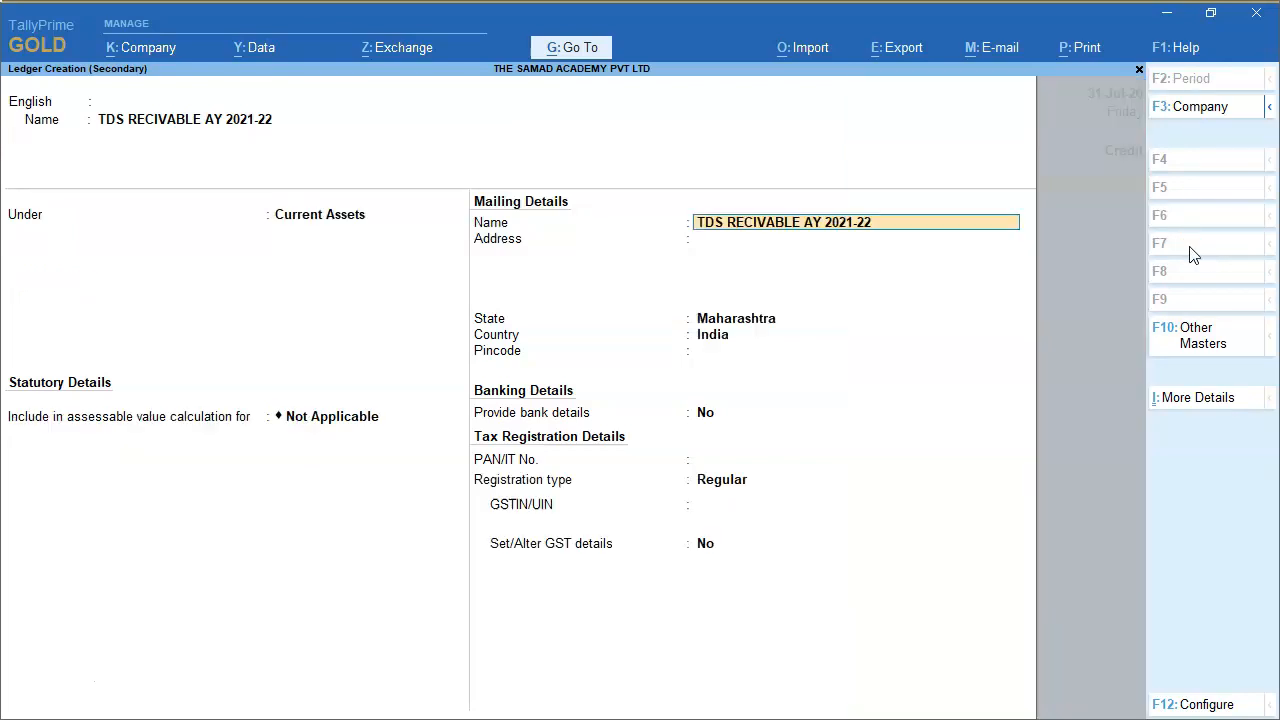
pyautogui.press('Return')
pyautogui.press('Return')
pyautogui.press('Return')
pyautogui.press('Return')
pyautogui.press('Return')
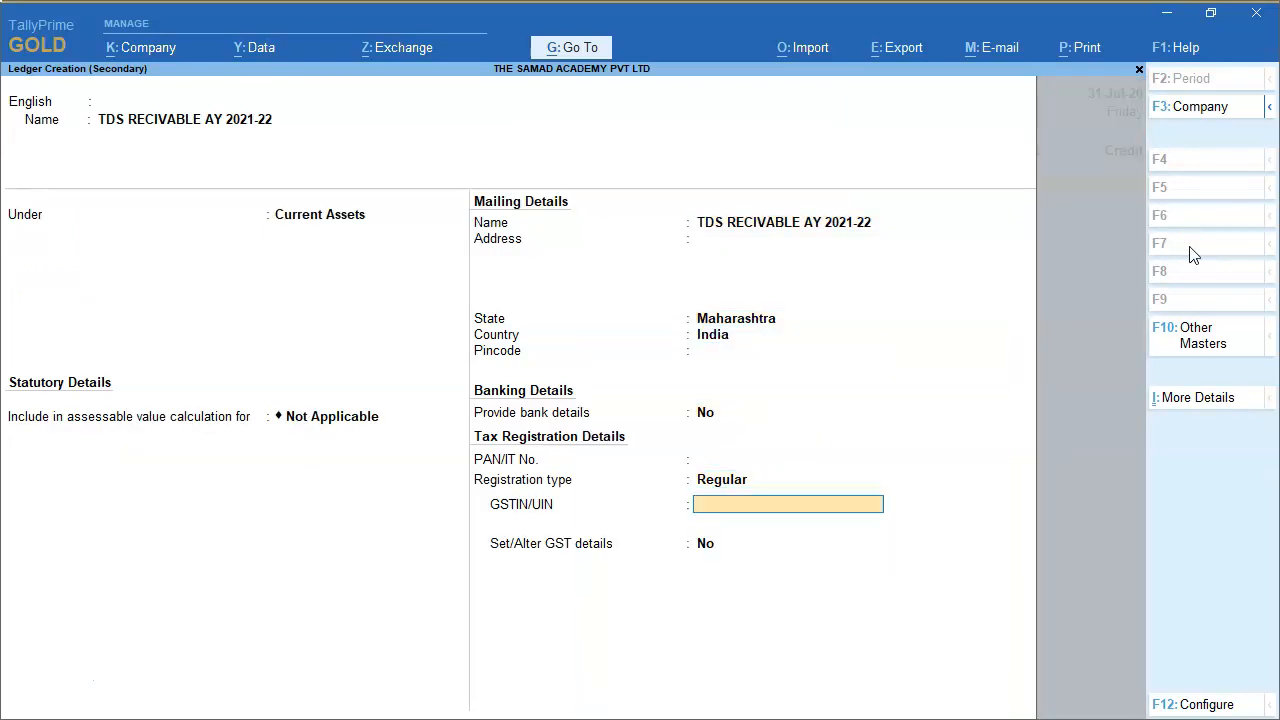
pyautogui.press('BackSpace')
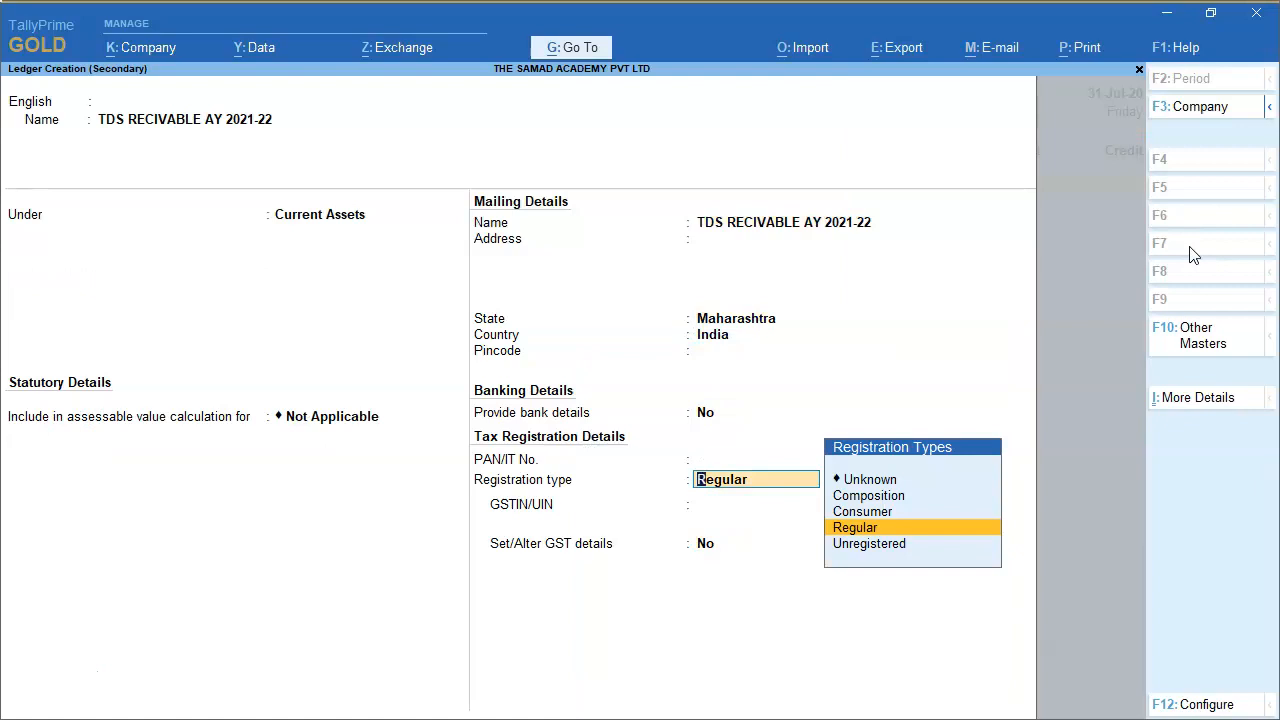
pyautogui.press('Return')
# Debit TDS RECIVABLE AY 2021-22 with 30000 and select Bharat Petroleum Ltd as the credit ledger.
pyautogui.press('Return')
pyautogui.press('Return')
pyautogui.press('Return')
pyautogui.write('30000')
pyautogui.press('Return')
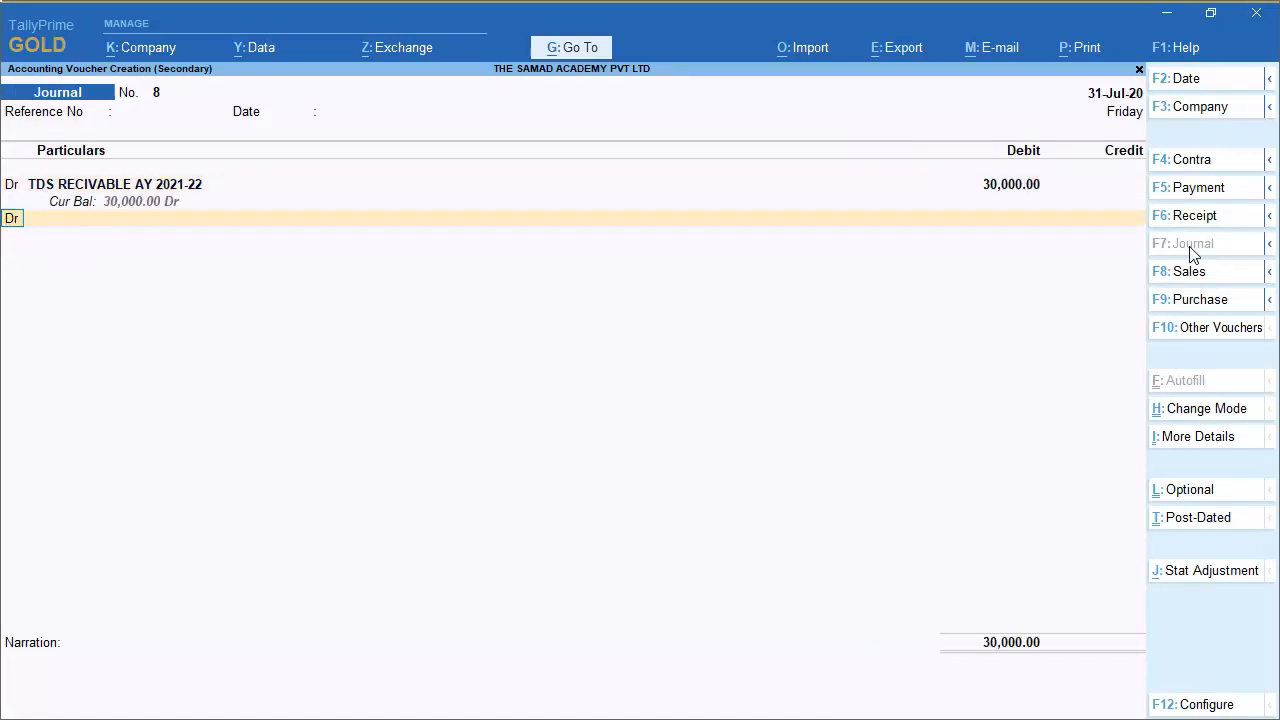
pyautogui.press('c')
pyautogui.press('Return')
pyautogui.write('bha')
pyautogui.press('Return')
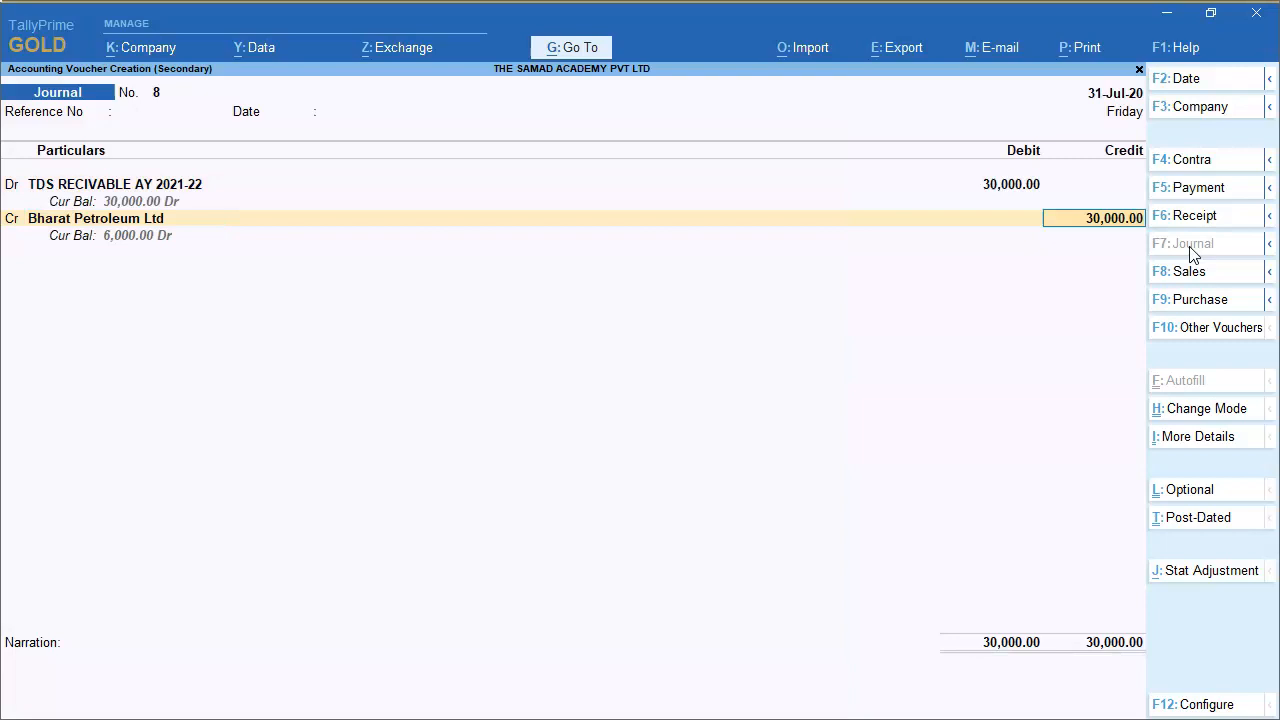
# Accept the 30,000 credit to Bharat Petroleum Ltd and allocate it as Agst Ref to bill 5.
pyautogui.press('Return')
pyautogui.press('Return')
pyautogui.press('Return')
pyautogui.press('Return')
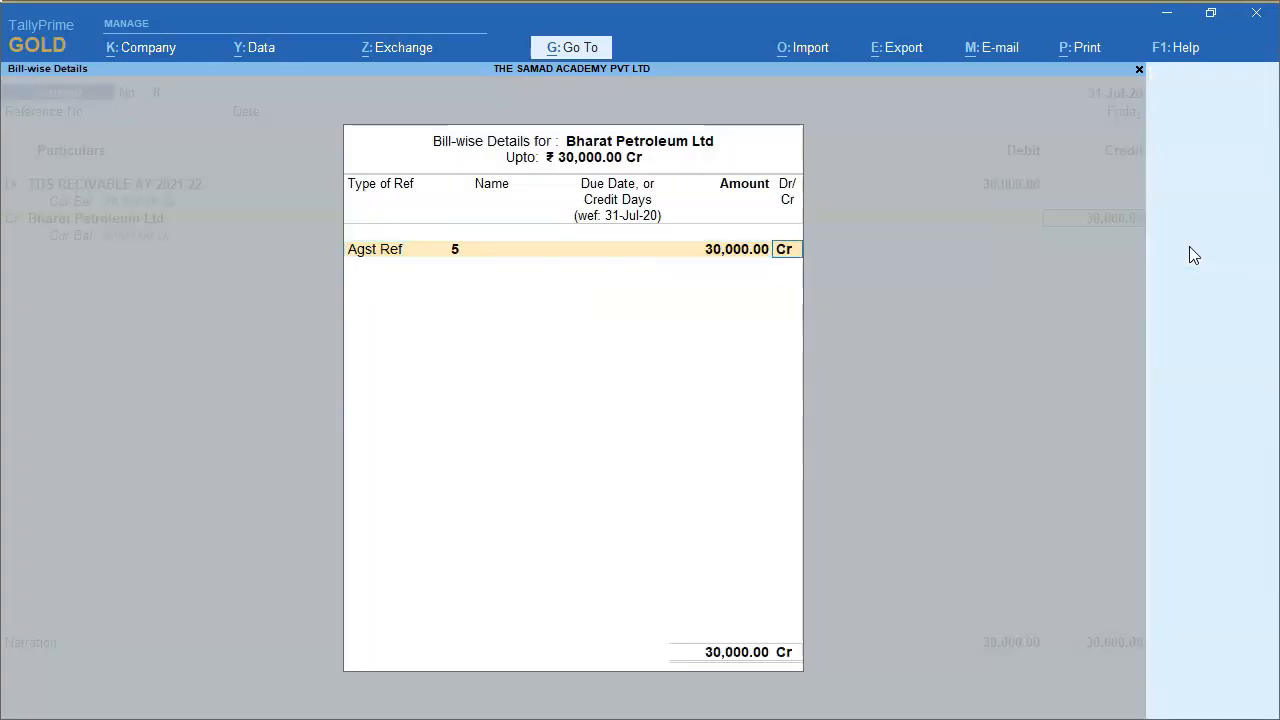
pyautogui.press('Return')
pyautogui.press('Return')
# Enter the journal narration "Income TDS recorded 26AS claimable in ITR".
pyautogui.write('nIncome TDS recorded')
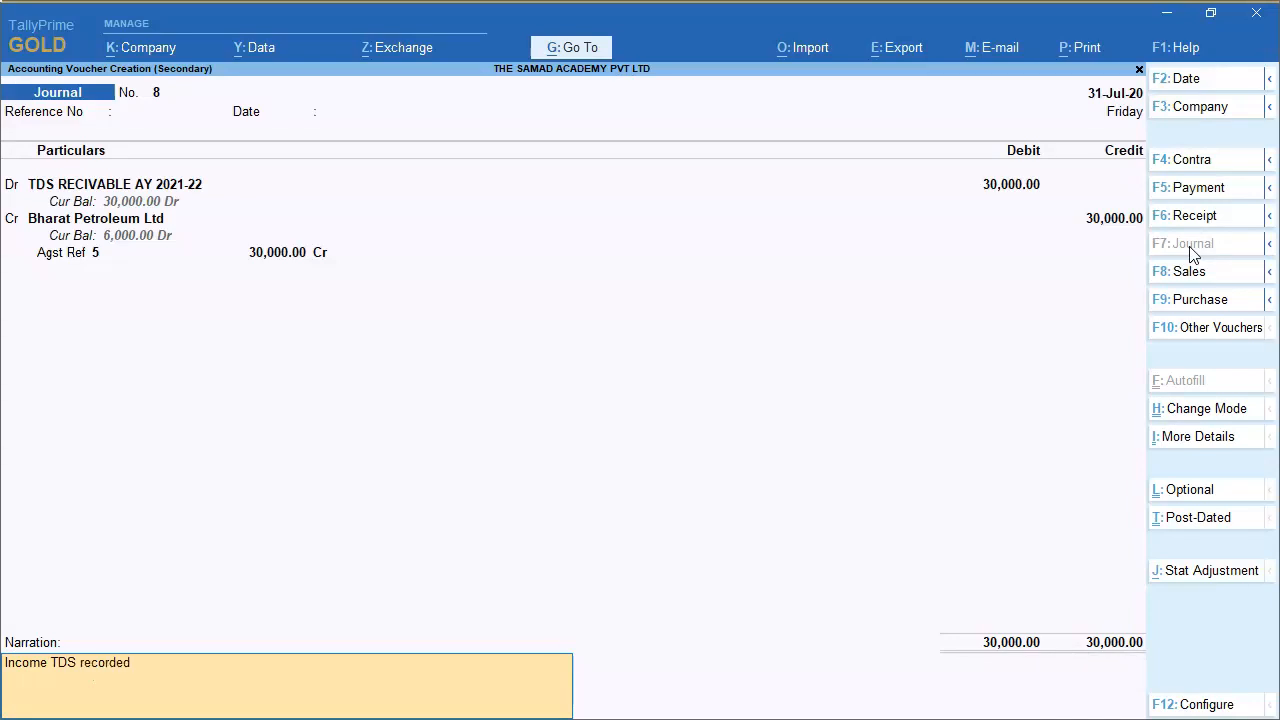
pyautogui.write(' 26AS claimable in ITR')
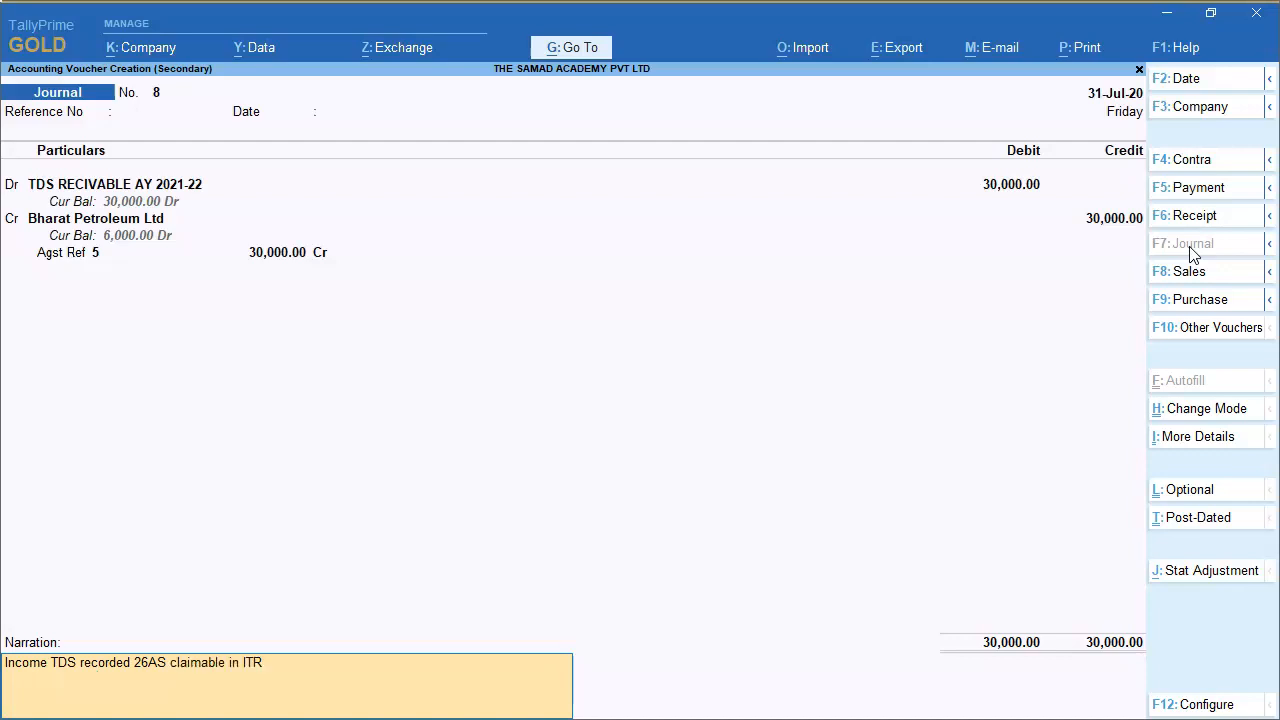
# Accept the narration and save the income tax TDS journal voucher for Bharat Petroleum Ltd.
pyautogui.press('Return')
pyautogui.press('Return')
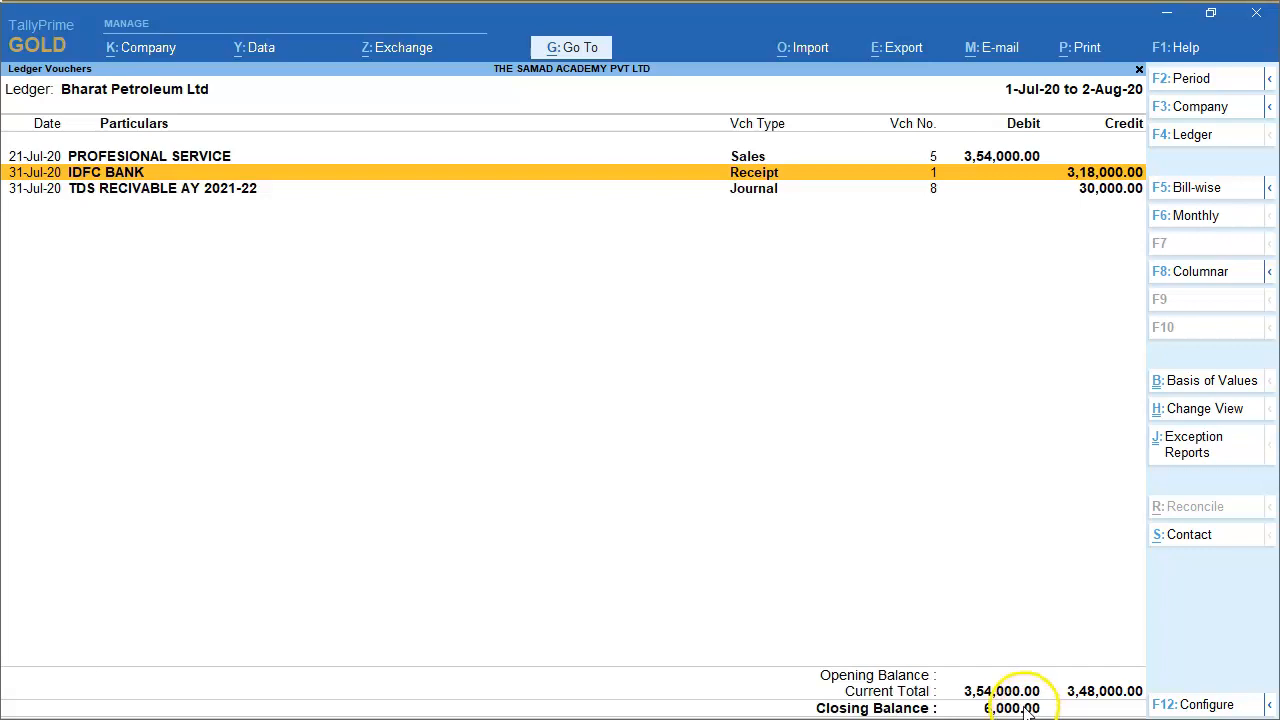
# Switch to the PowerPoint slide and examine how the GST TDS and income tax TDS amounts are calculated.
pyautogui.hotkey('alt', 'Tab')
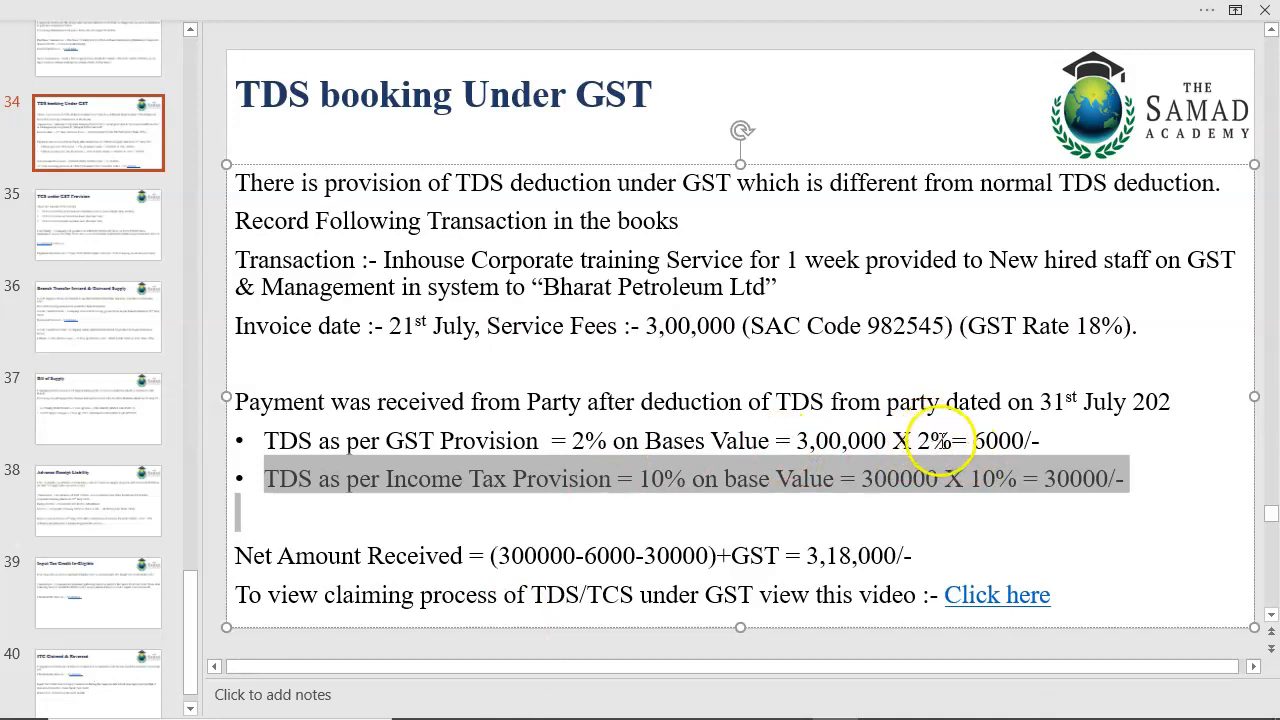
pyautogui.click(925, 440)
pyautogui.moveTo(968, 441); pyautogui.dragTo(921, 443)
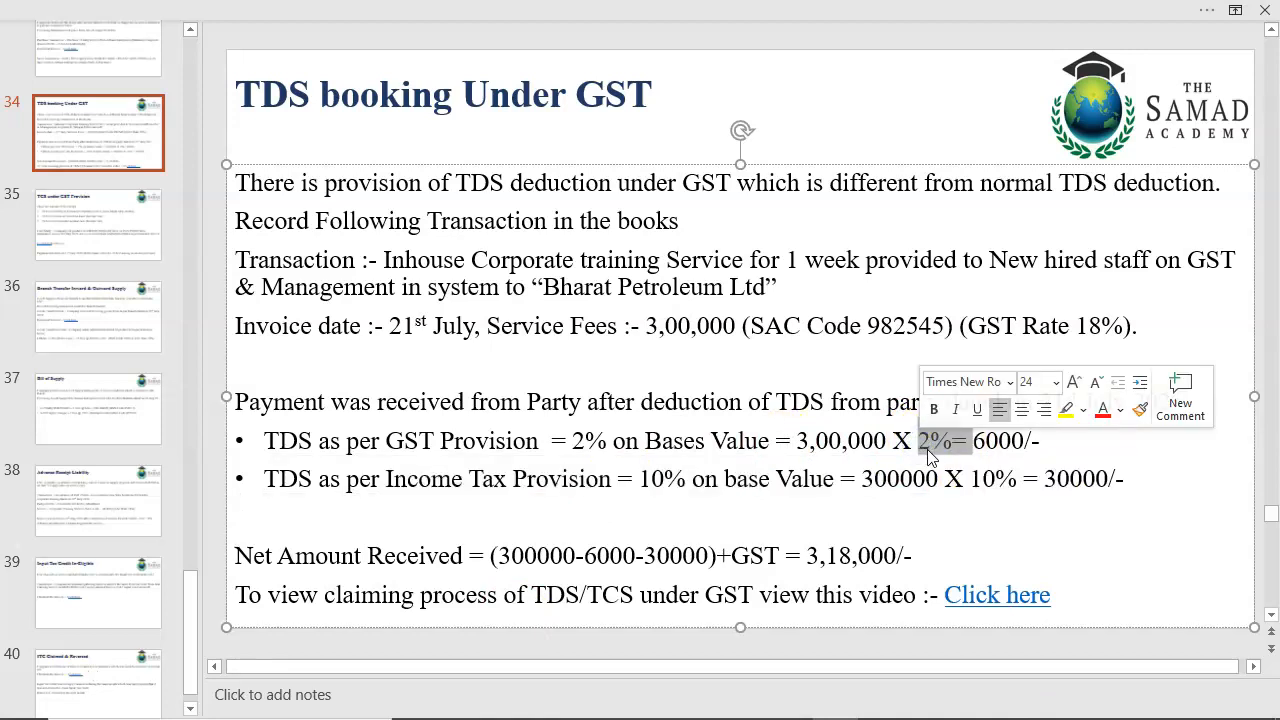
pyautogui.click(926, 447)
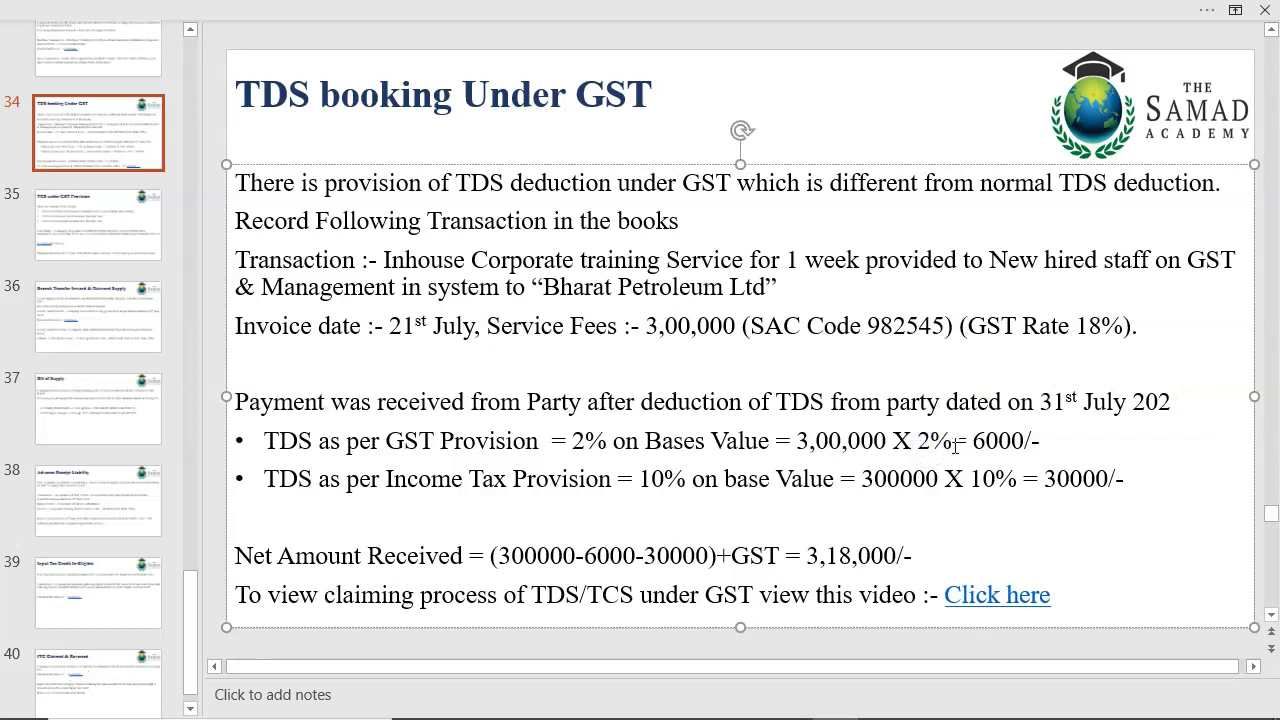
pyautogui.moveTo(972, 441); pyautogui.dragTo(1024, 442)
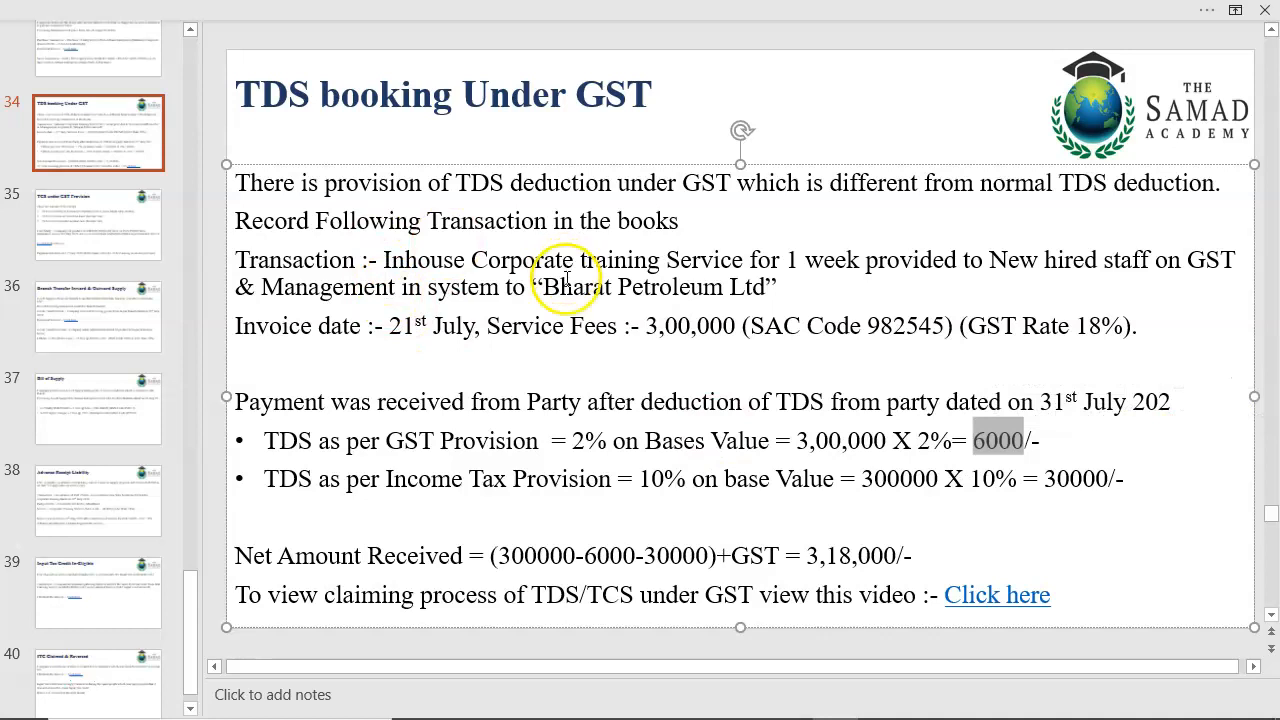
pyautogui.moveTo(1044, 478); pyautogui.dragTo(1108, 478)
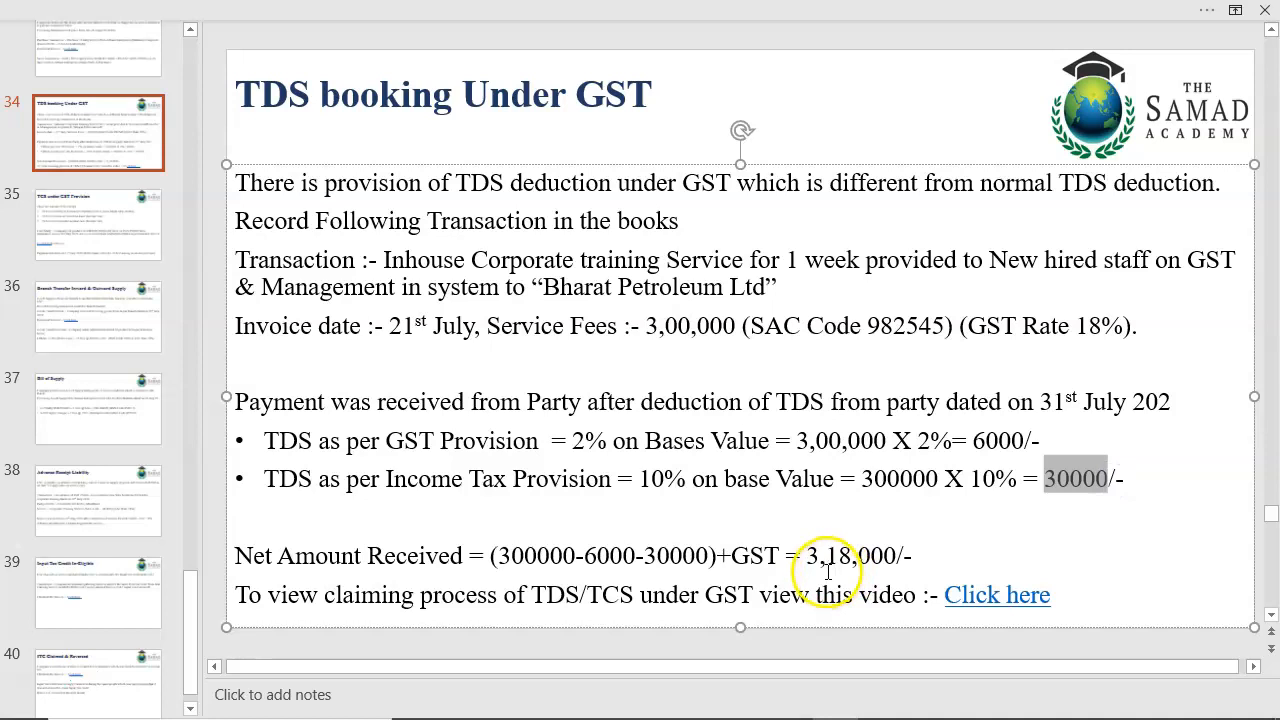
pyautogui.moveTo(572, 447); pyautogui.dragTo(1028, 449)
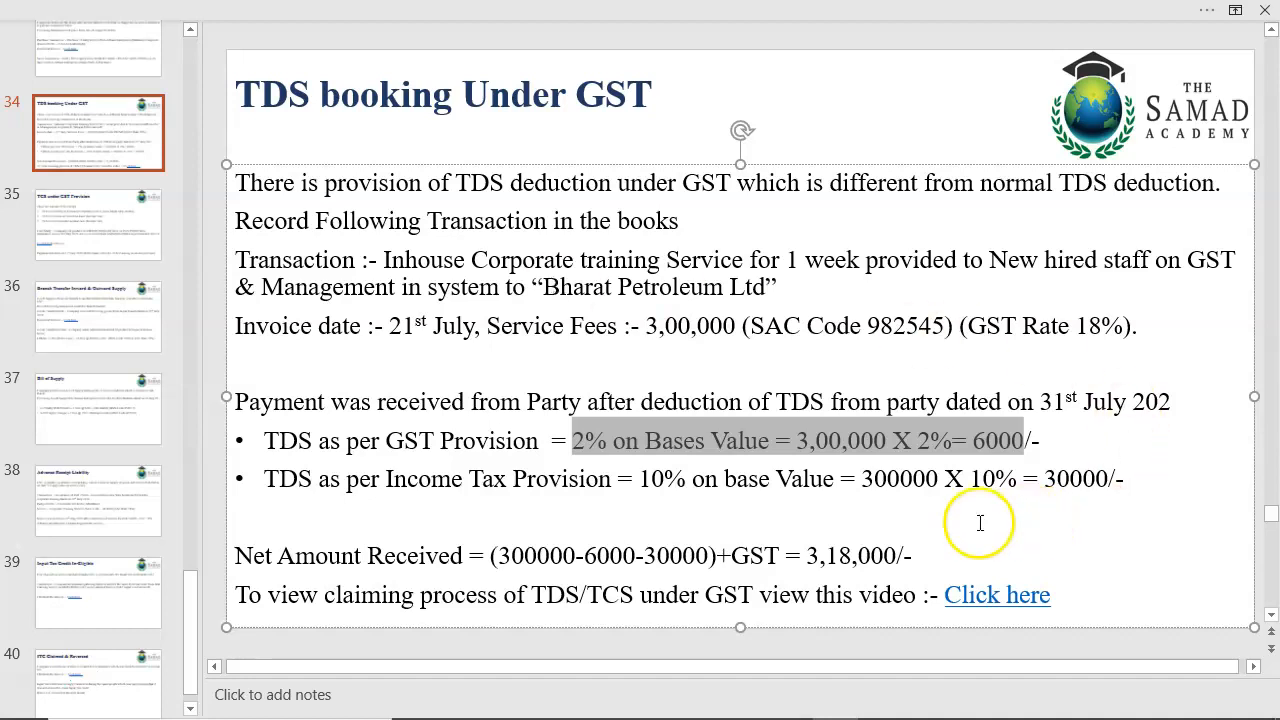
pyautogui.moveTo(1022, 441); pyautogui.dragTo(973, 442)
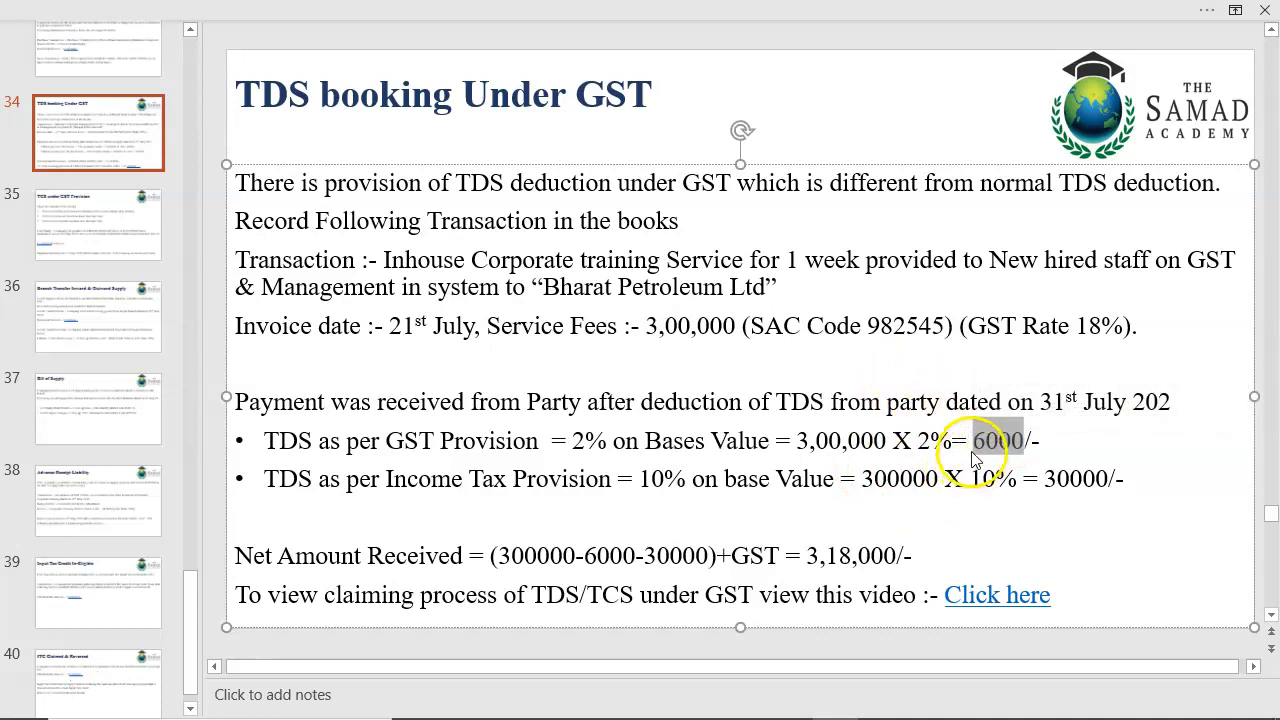
# Return to TallyPrime and insert a new journal voucher from the TDS RECIVABLE AY 2021-22 entry in Bharat Petroleum Ltd's ledger.
pyautogui.hotkey('alt', 'Tab')
pyautogui.press('Down')
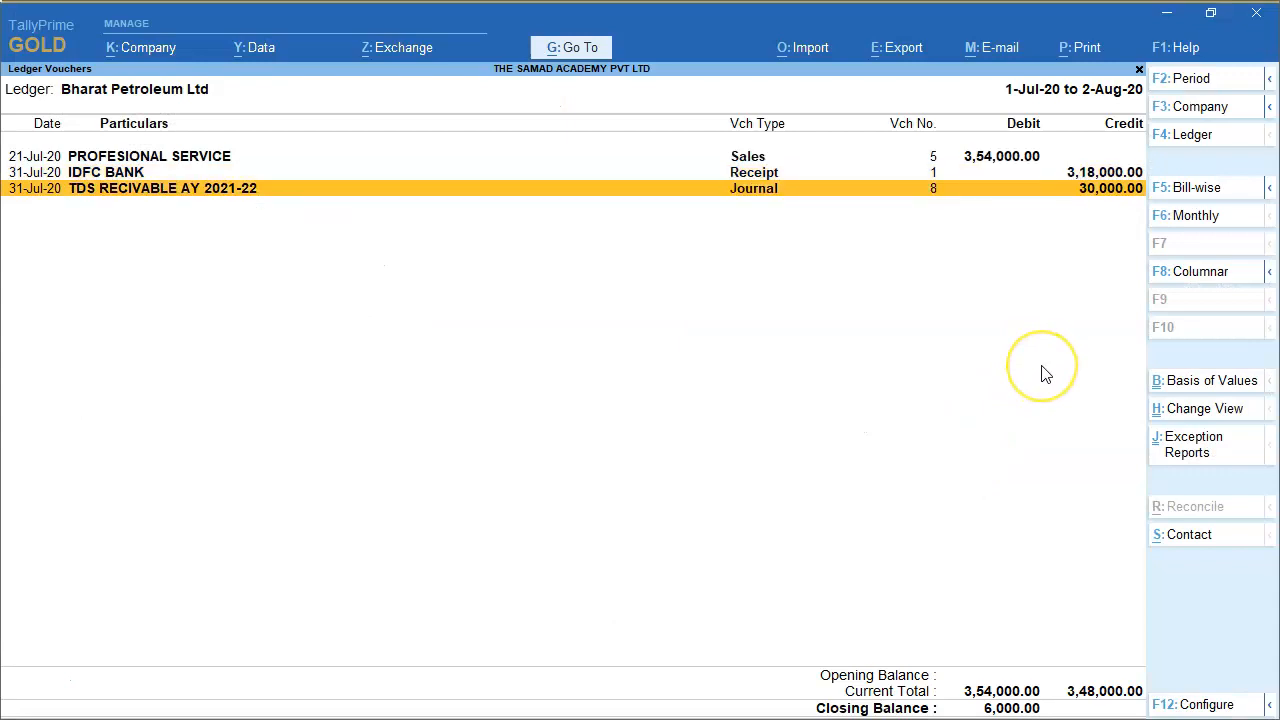
pyautogui.hotkey('alt', 'i')
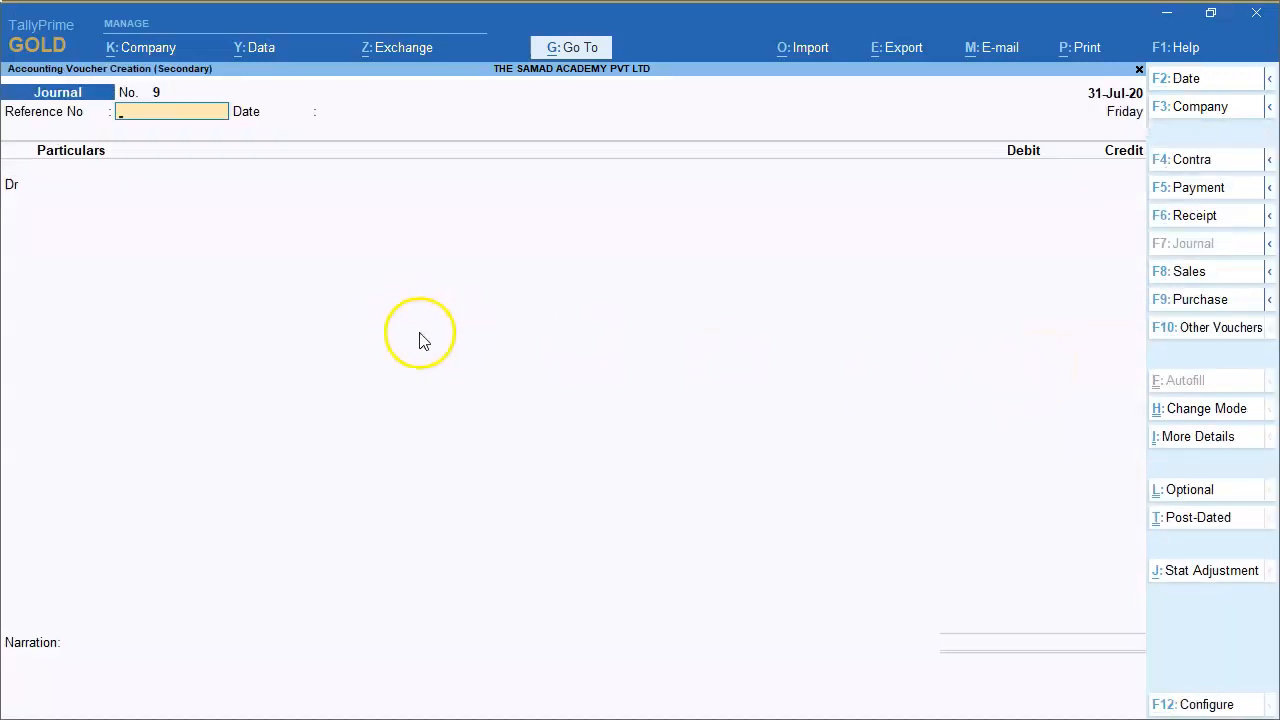
# Set the journal's statutory adjustment to GST, Increase of Input Tax Credit, with TDS Adjustment as additional details.
pyautogui.click(1211, 572)
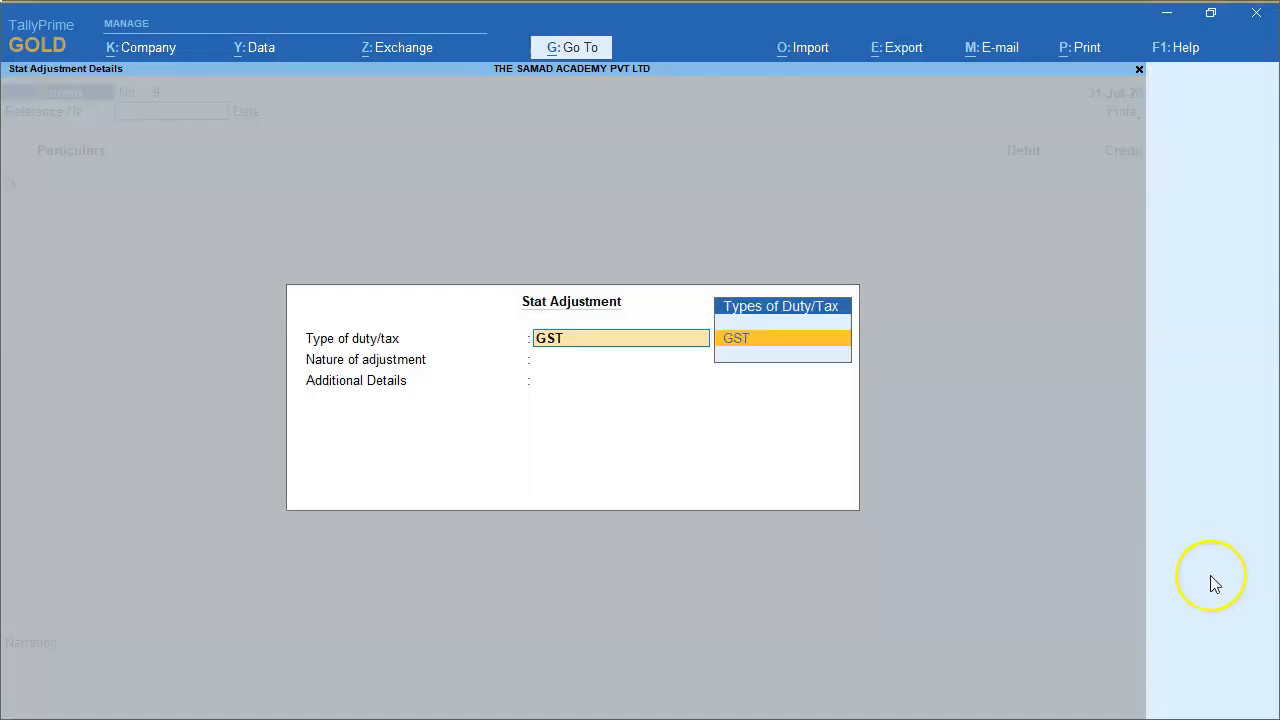
pyautogui.press('Return')
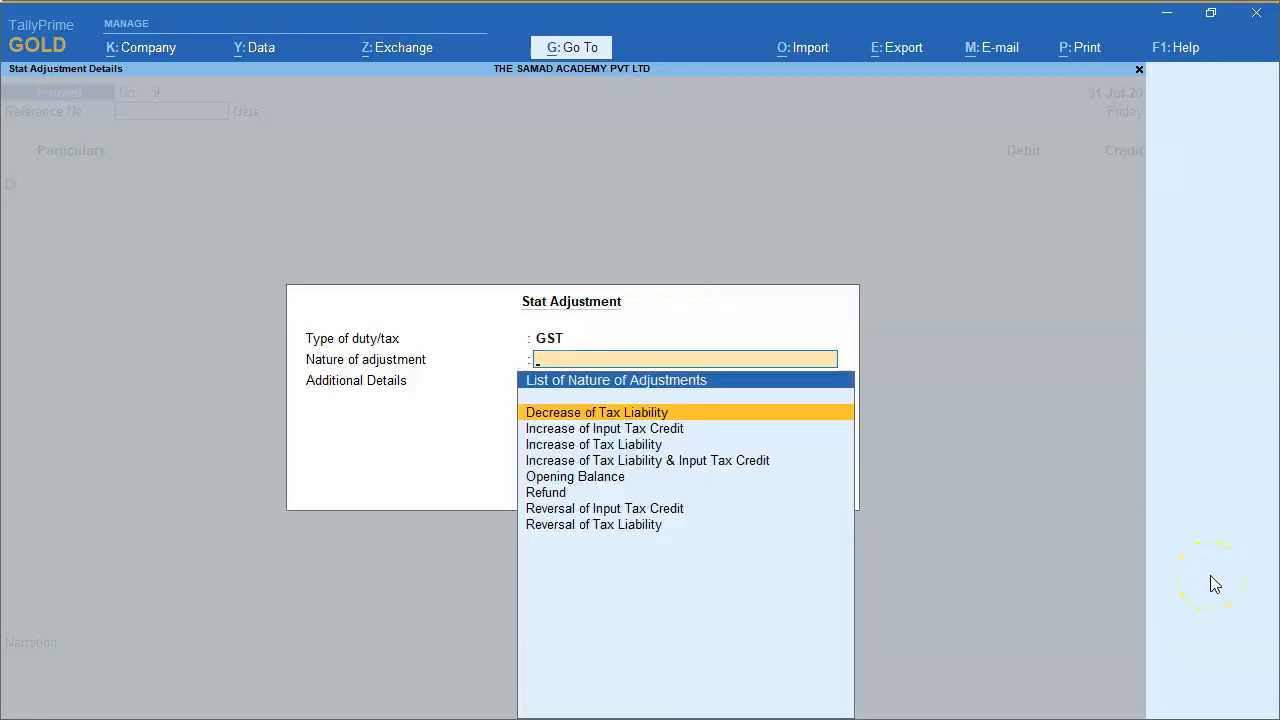
pyautogui.write('in')
pyautogui.press('Return')
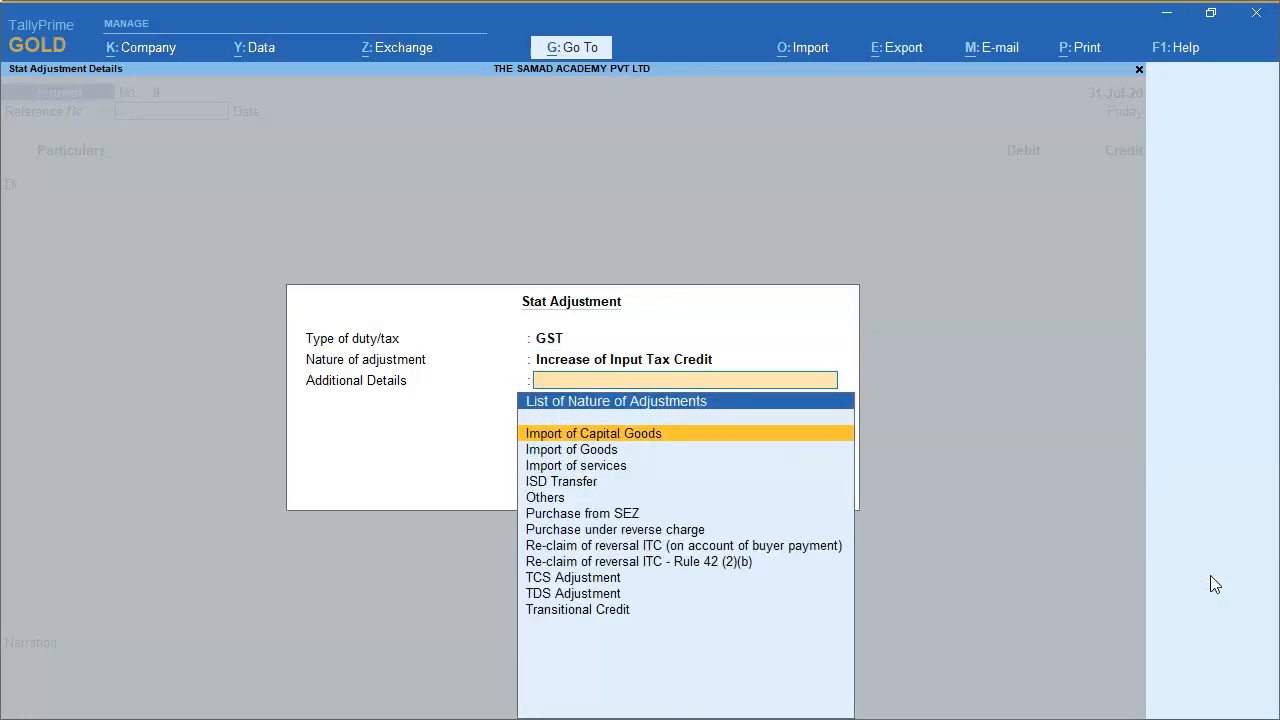
pyautogui.write('TDS')
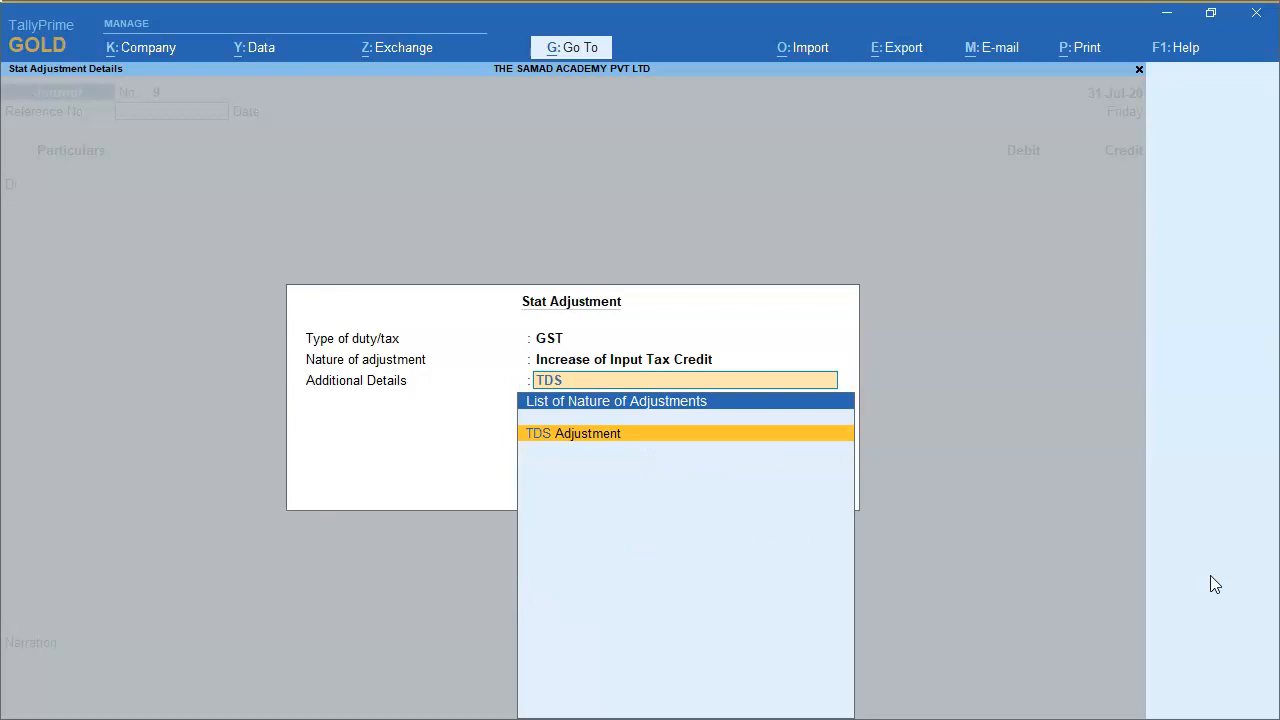
pyautogui.press('Return')
pyautogui.press('Return')
pyautogui.press('Return')
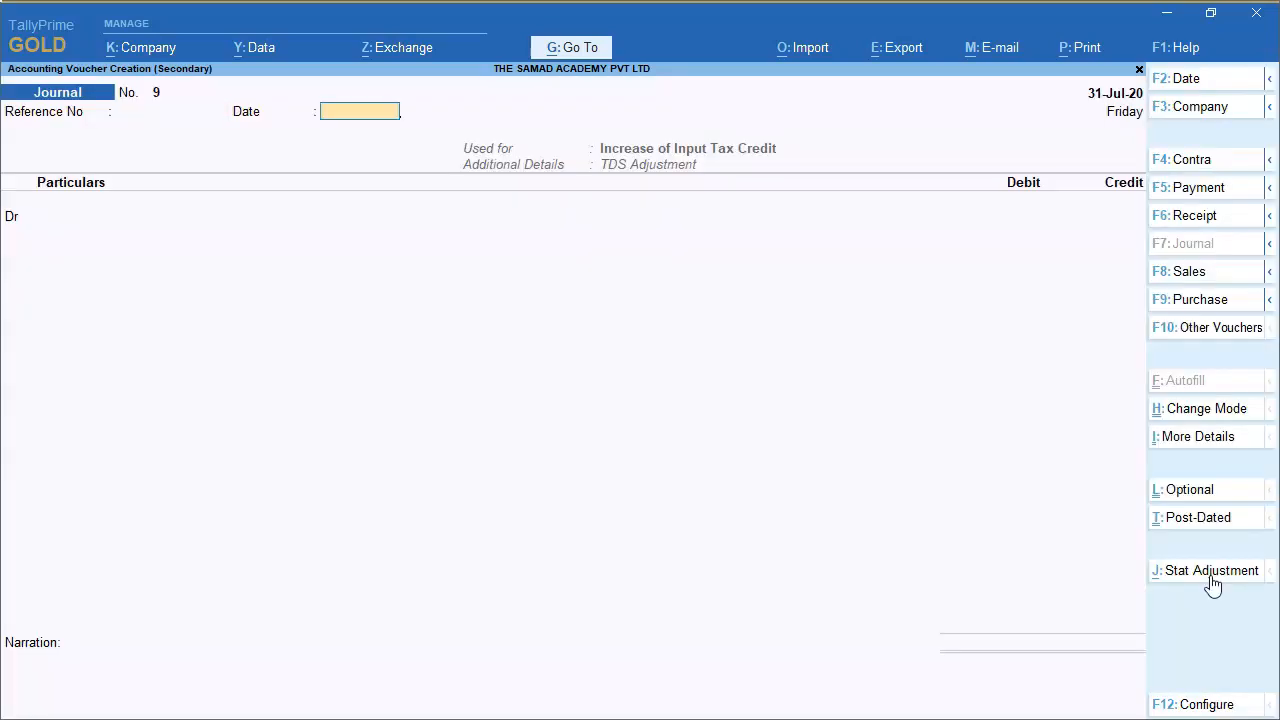
# Debit Input CGST with 3,000, using a rate of 1% on a taxable value of 300000.
pyautogui.write('INPU')
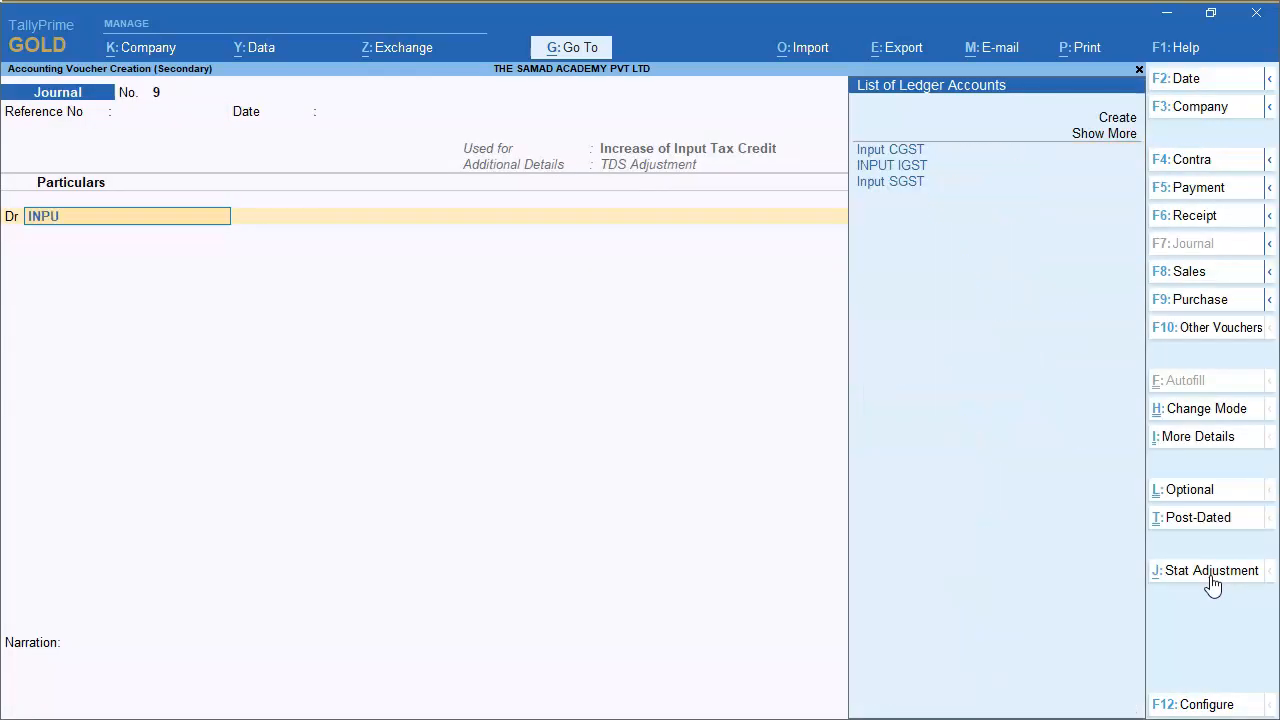
pyautogui.press('Return')
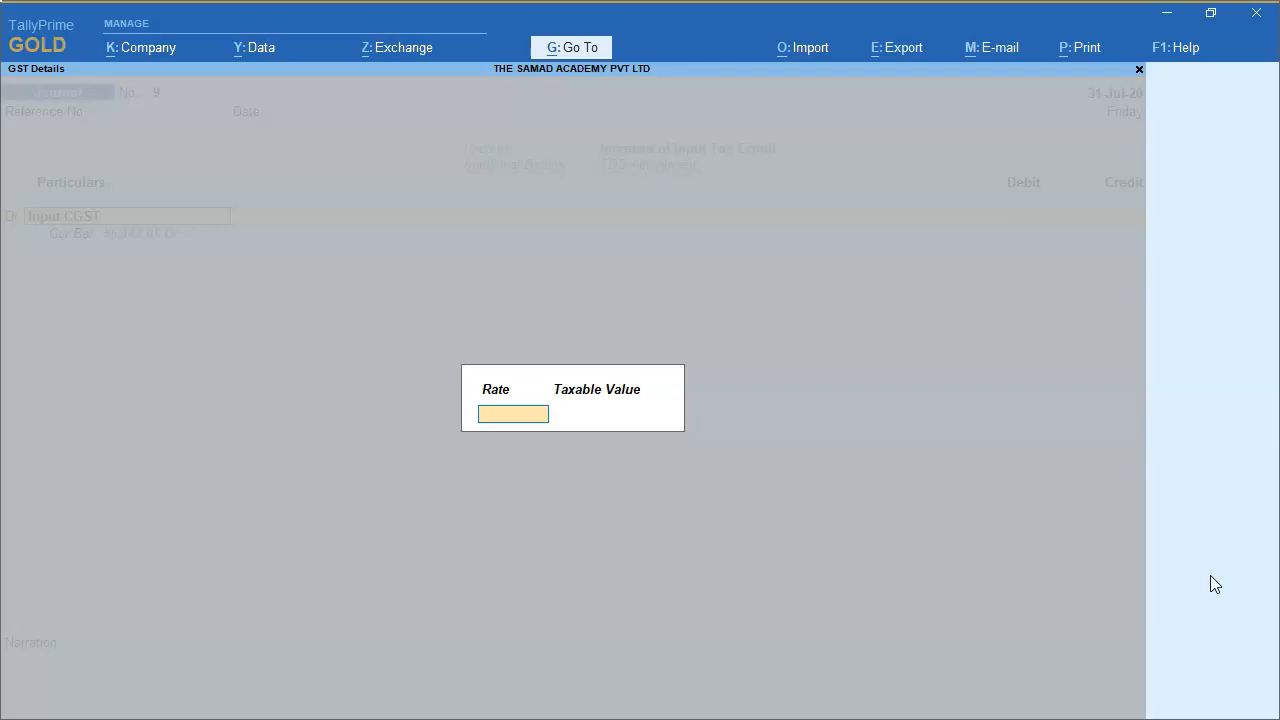
pyautogui.write('1')
pyautogui.press('Return')
pyautogui.write('300000')
pyautogui.press('Return')
pyautogui.write('3,000')
pyautogui.press('Return')
# Debit Input SGST with 3,000 and enter Bharat Petroleum Ltd as the credit ledger for 6,000.
pyautogui.write('DR')
pyautogui.press('Return')
pyautogui.write('INPU')
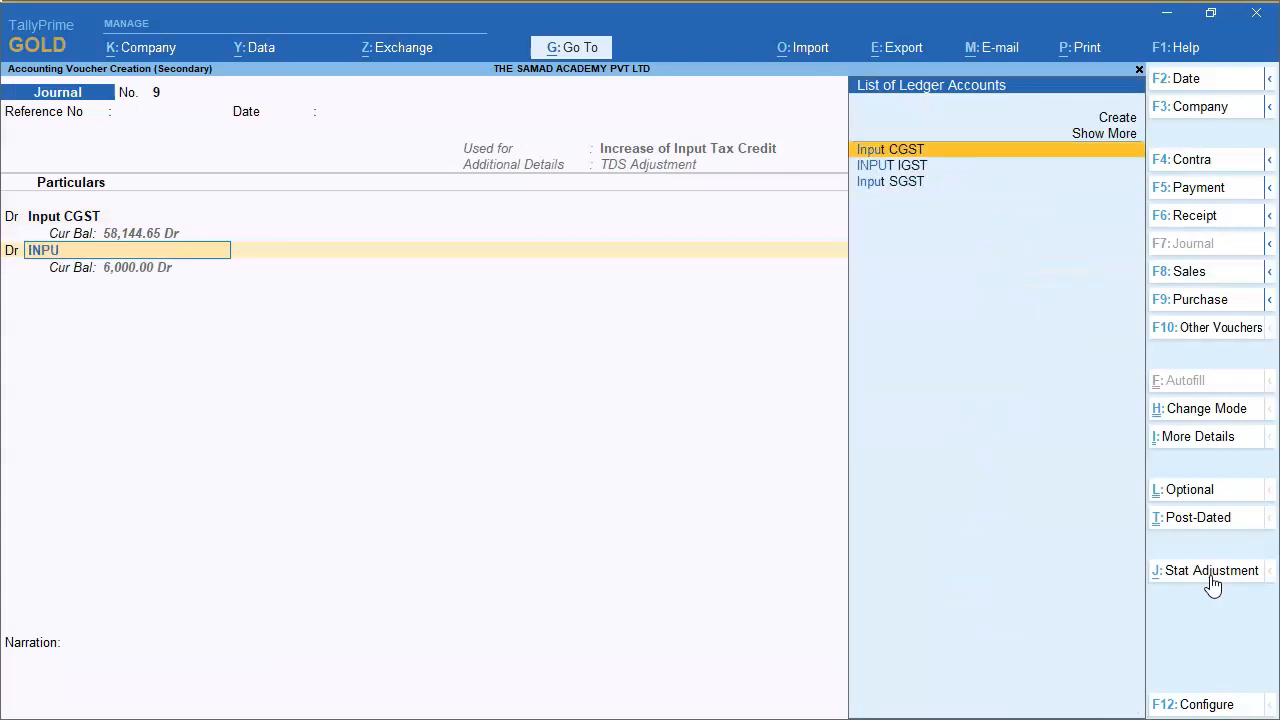
pyautogui.press('Down')
pyautogui.press('Down')
pyautogui.press('Return')
pyautogui.press('Return')
pyautogui.press('Return')
pyautogui.write('30000')
pyautogui.press('Return')
pyautogui.press('BackSpace')
pyautogui.write('3000')
pyautogui.press('Return')
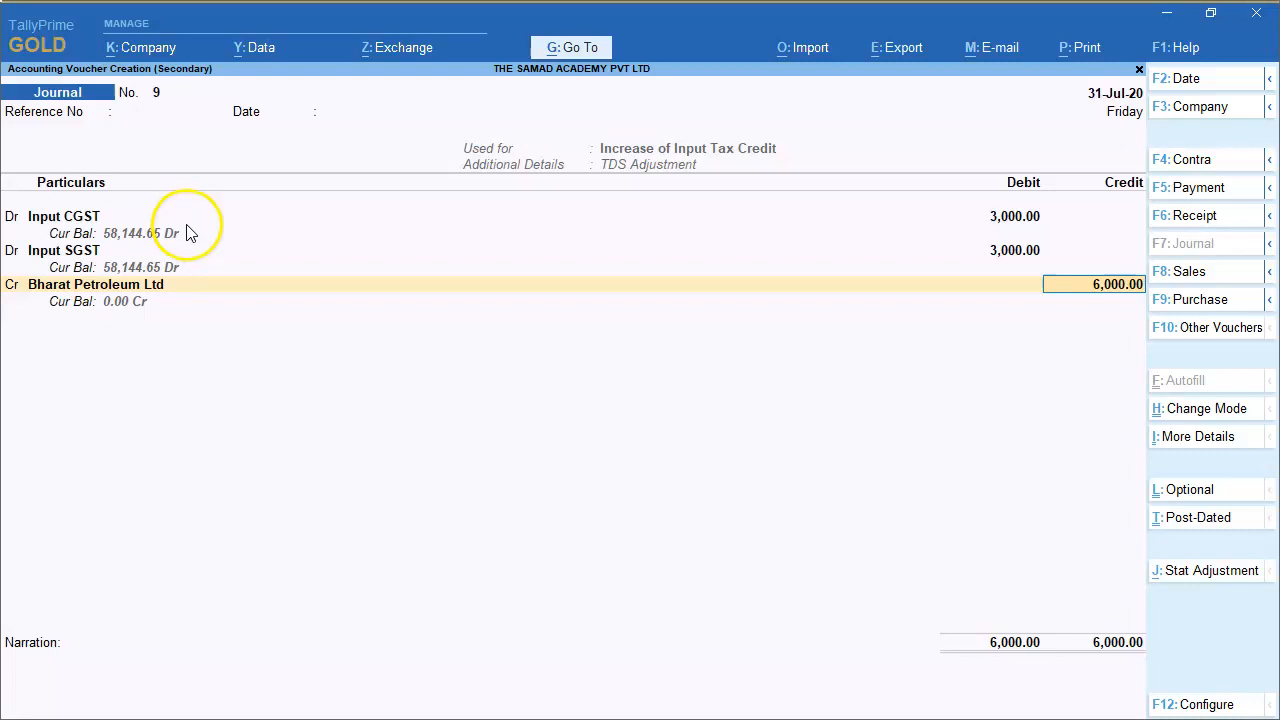
# Switch back to the PowerPoint slide and check the TDS amount under the GST provision.
pyautogui.hotkey('alt', 'Tab')
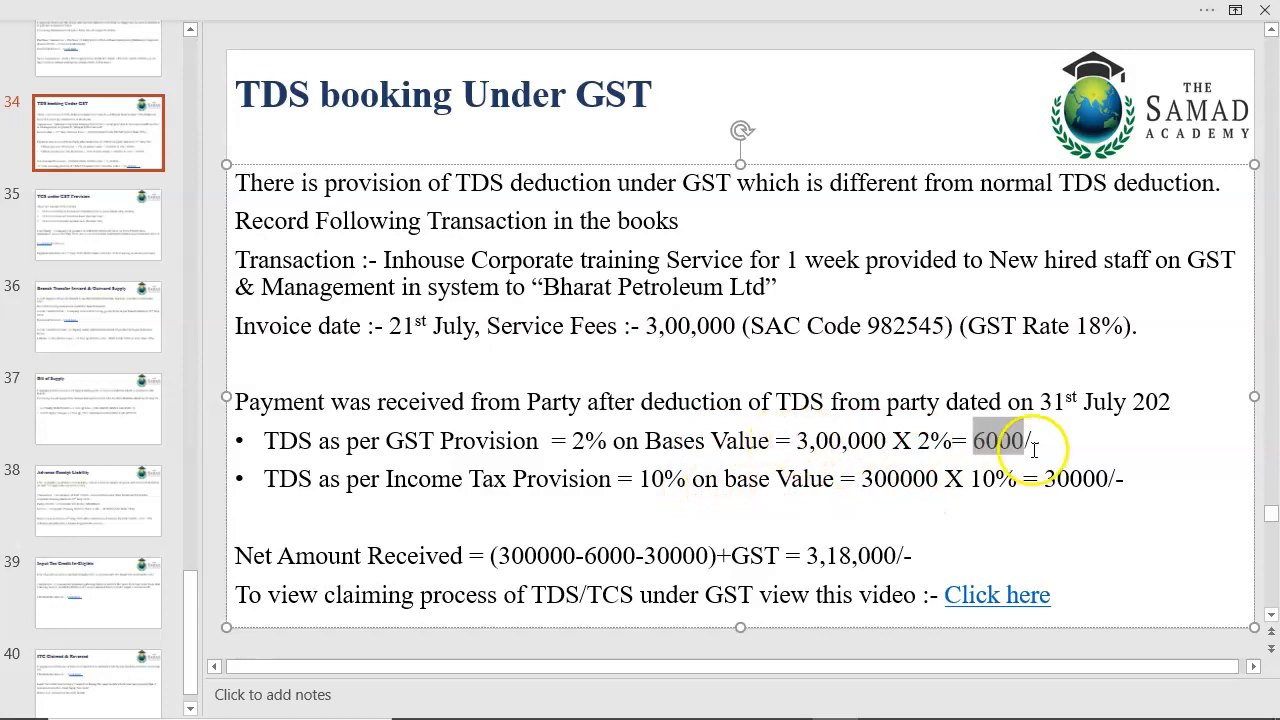
pyautogui.moveTo(1045, 440); pyautogui.dragTo(1002, 443)
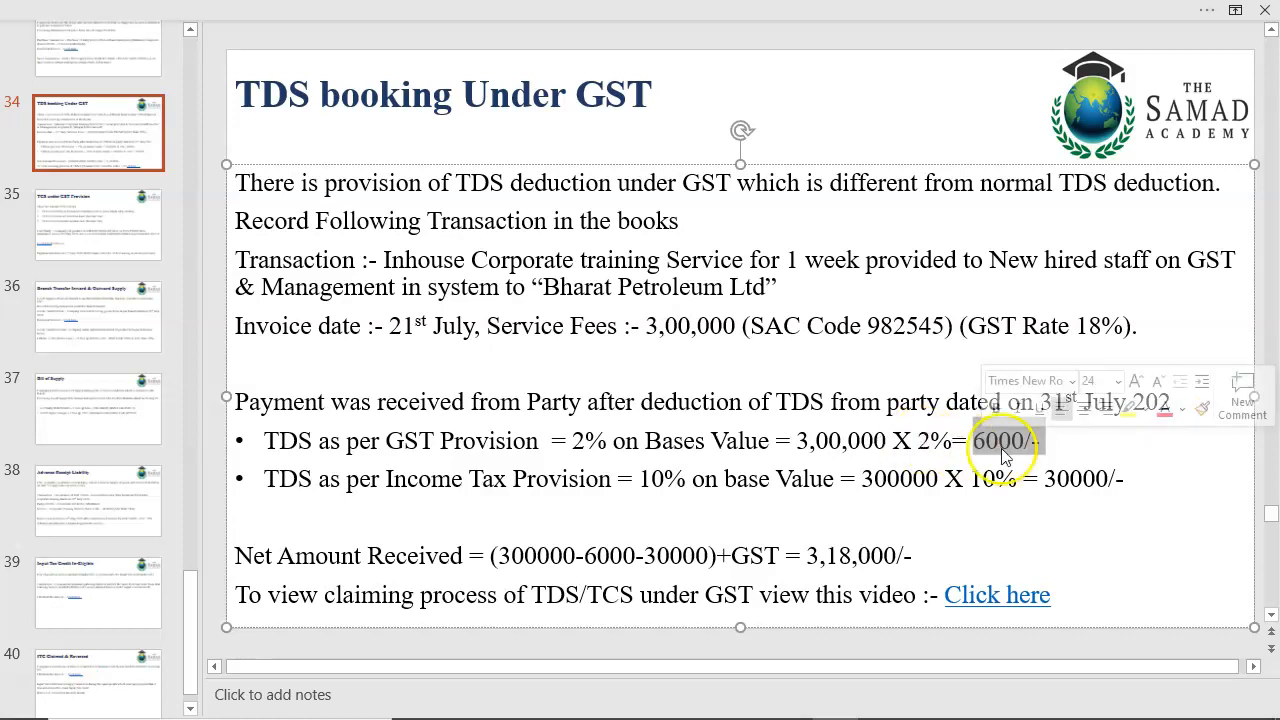
pyautogui.click(1049, 440)
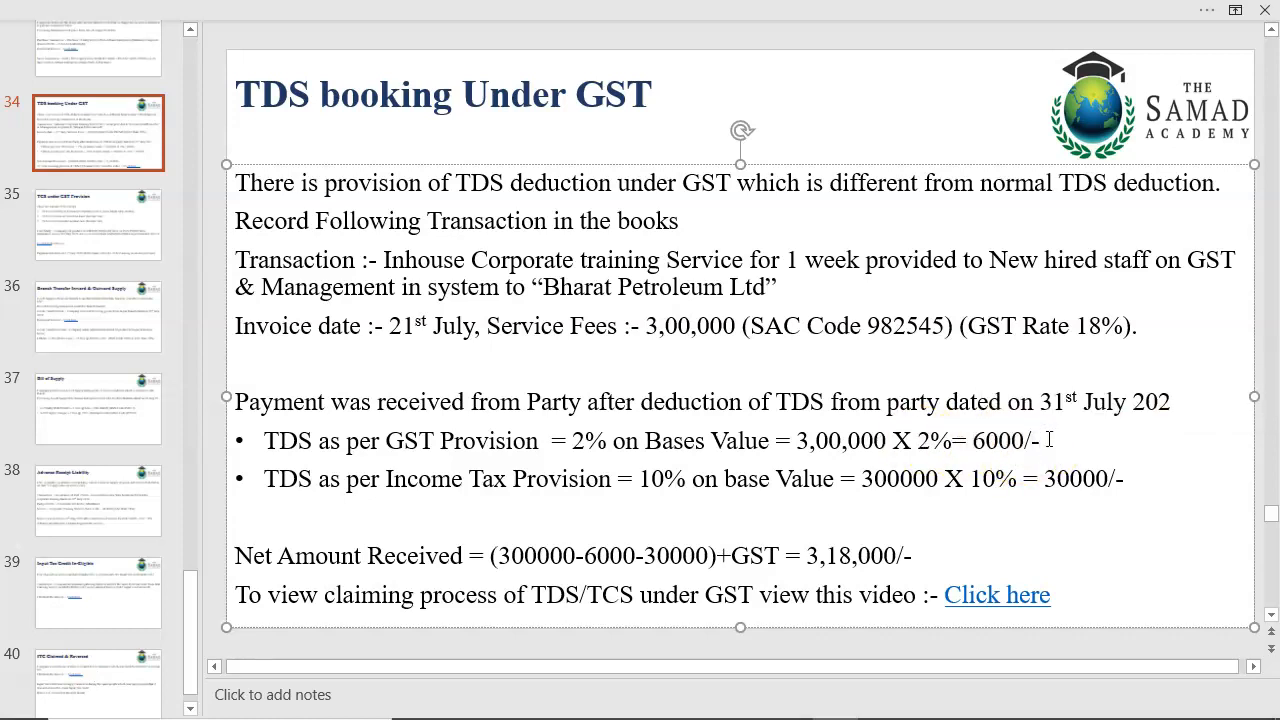